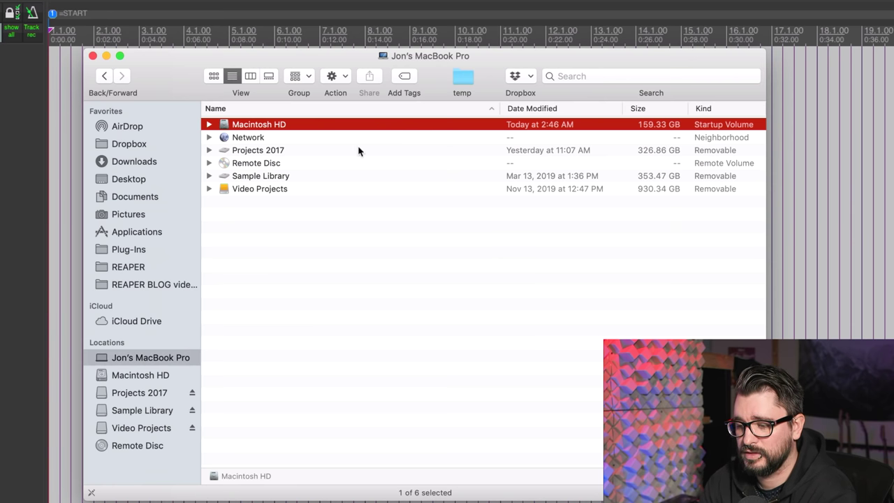
Browse from the drives into Macintosh HD > Users > jontidey > TEMP.
{"action": "left_click", "coordinate": [352, 151]}
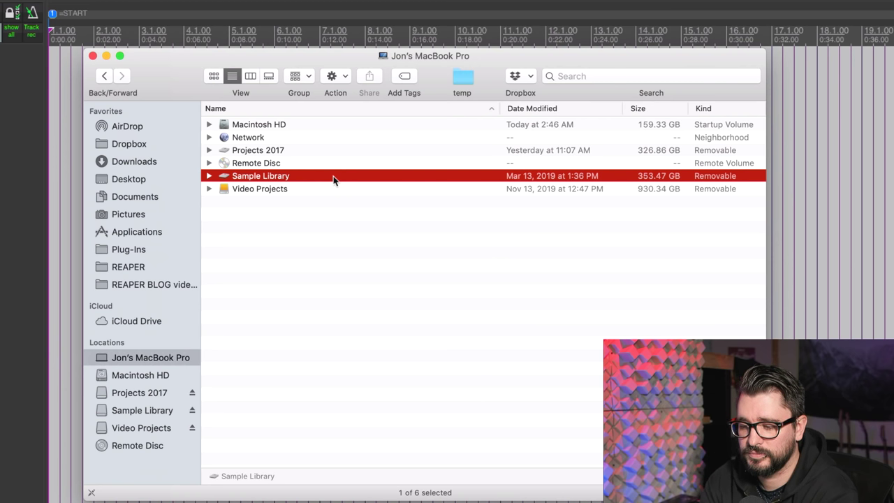
{"action": "key", "text": "Down"}
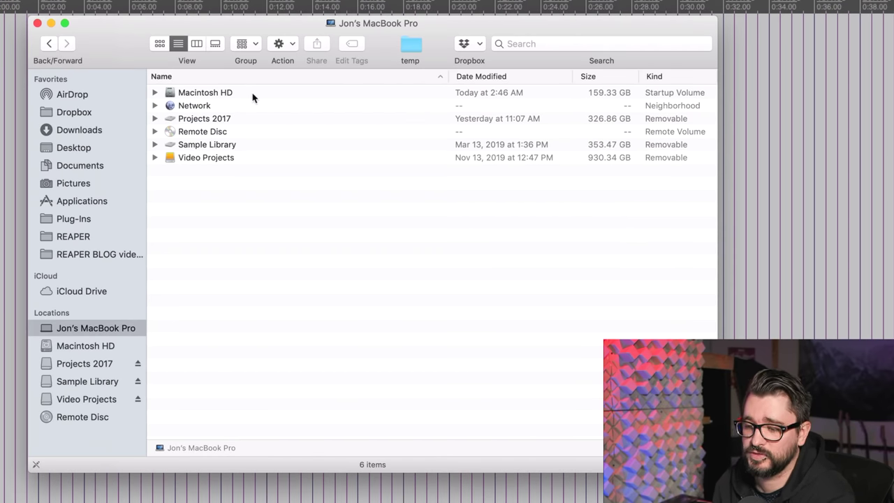
{"action": "double_click", "coordinate": [255, 93]}
{"action": "double_click", "coordinate": [221, 134]}
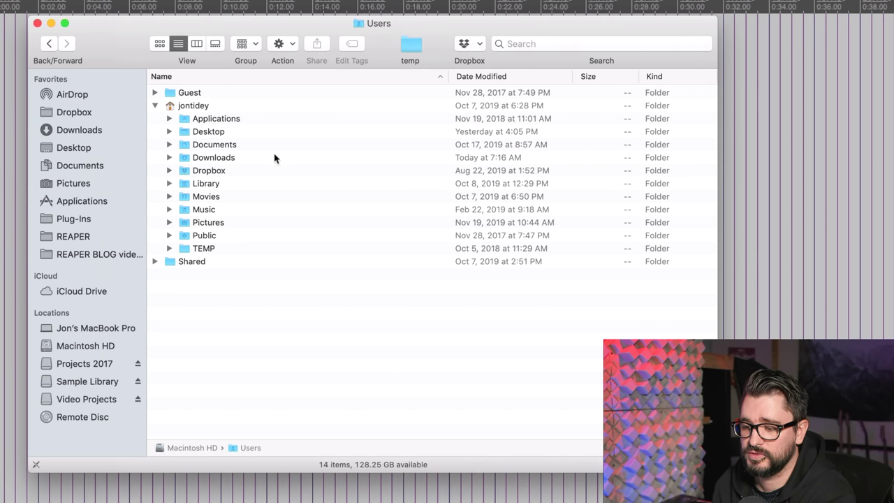
{"action": "double_click", "coordinate": [204, 107]}
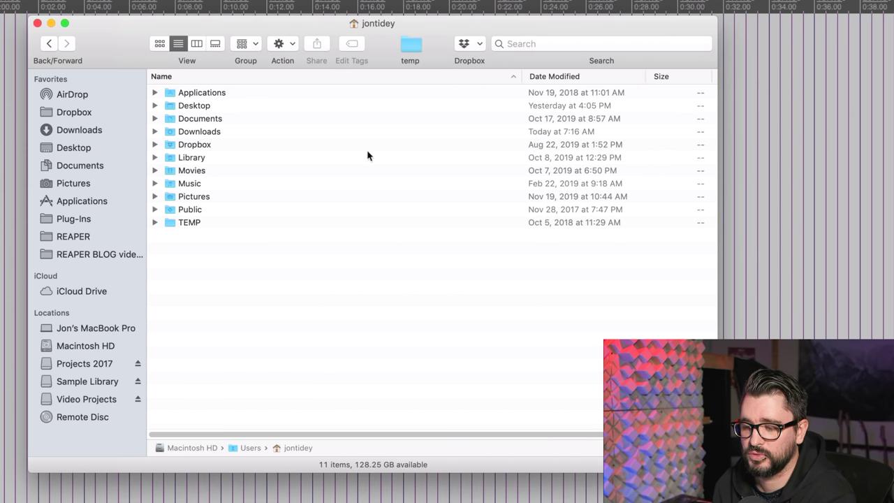
{"action": "double_click", "coordinate": [190, 223]}
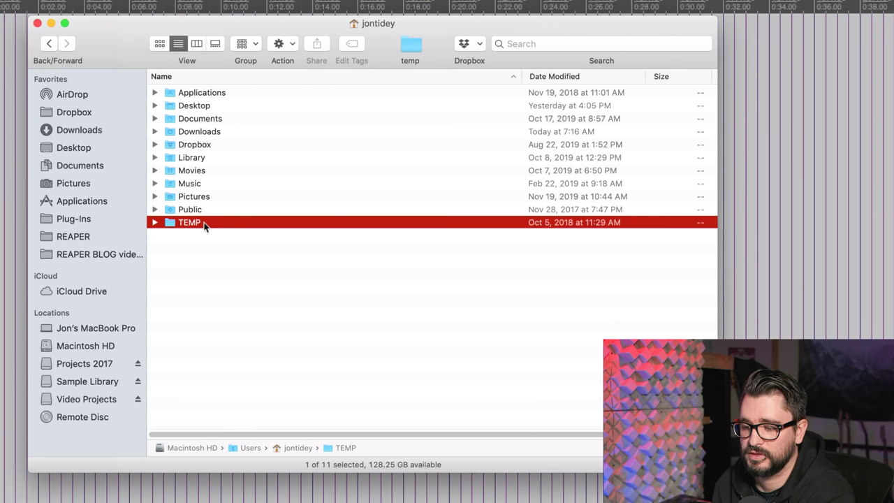
Reopen the TEMP folder and look over its Backups and ReaPeaks folders.
{"action": "left_click", "coordinate": [48, 44]}
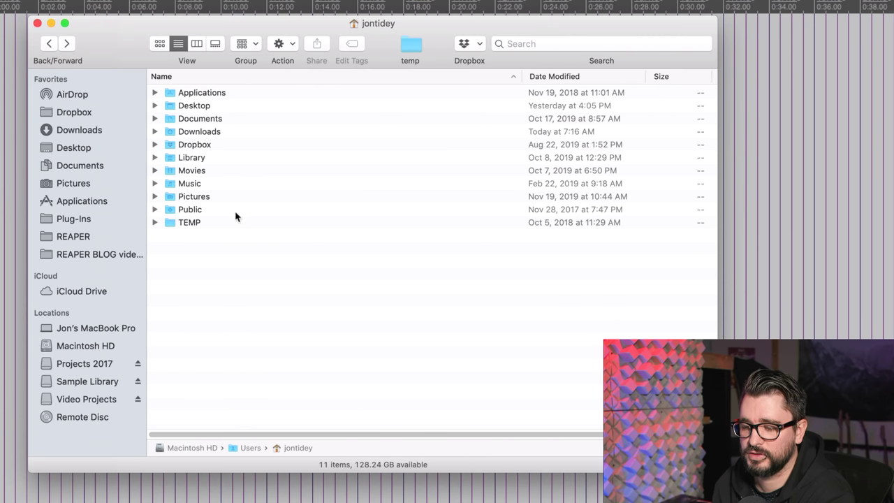
{"action": "left_click", "coordinate": [200, 223]}
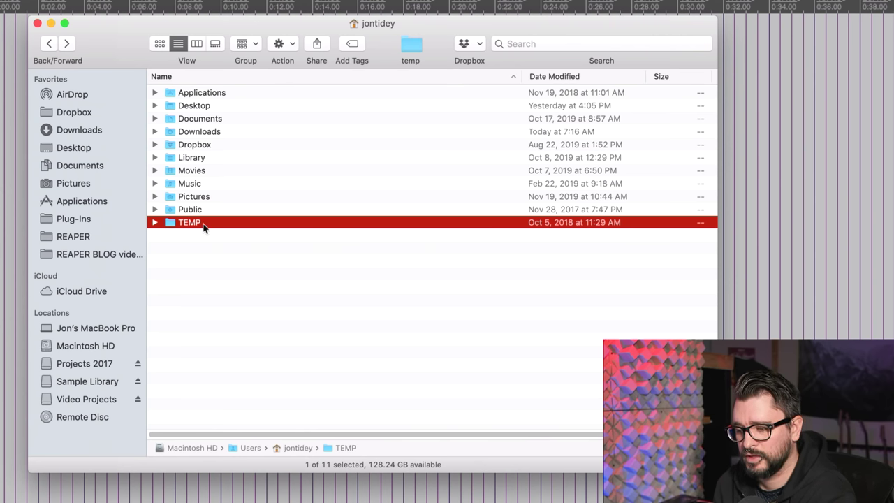
{"action": "double_click", "coordinate": [199, 223]}
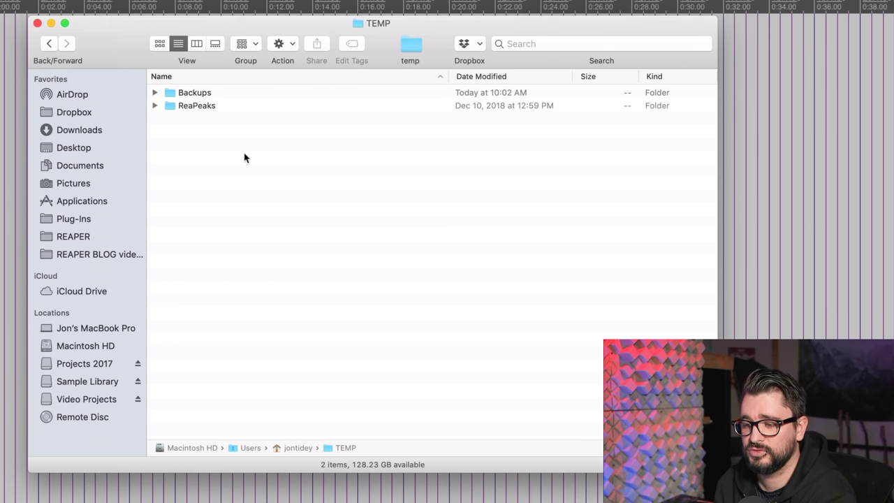
{"action": "left_click", "coordinate": [230, 98]}
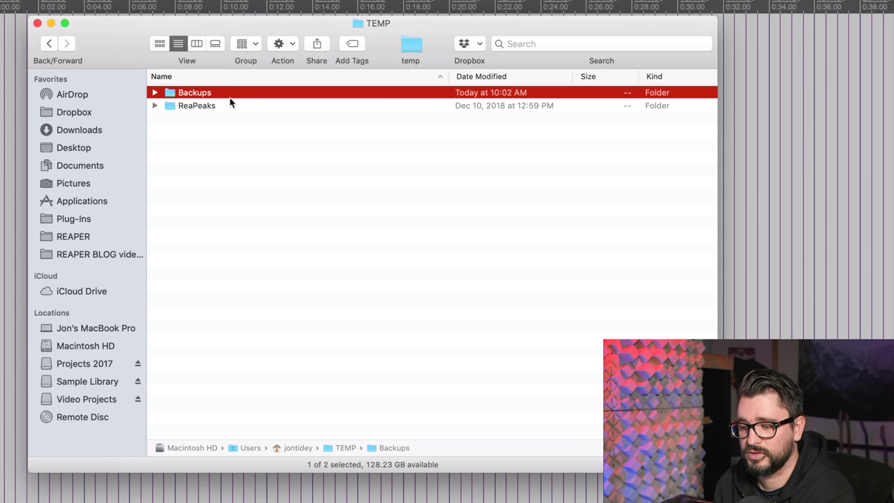
{"action": "left_click", "coordinate": [233, 108]}
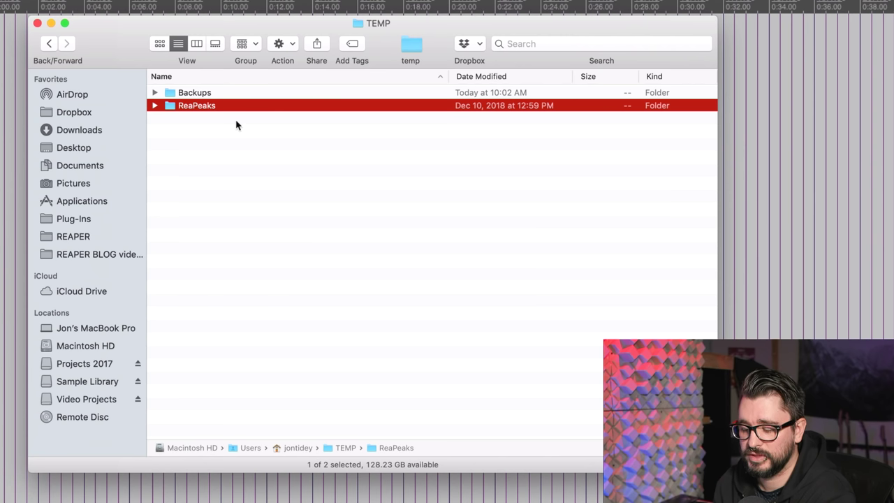
{"action": "left_click", "coordinate": [235, 98]}
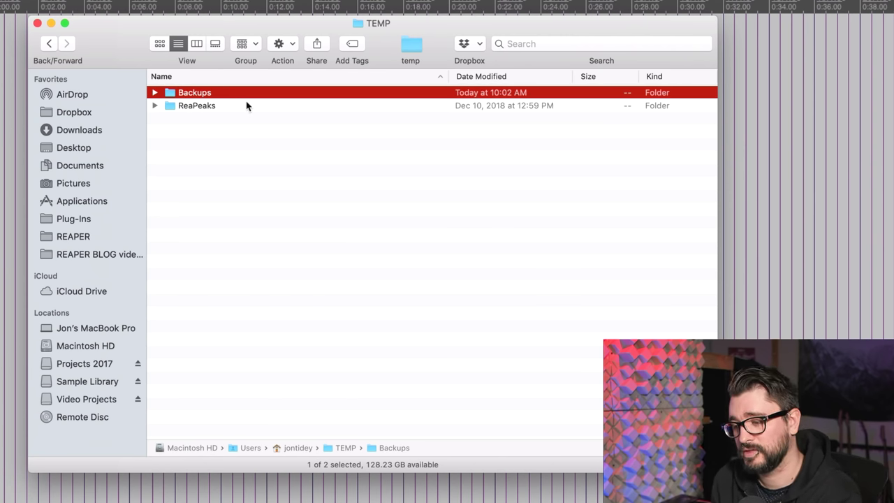
{"action": "left_click", "coordinate": [244, 111]}
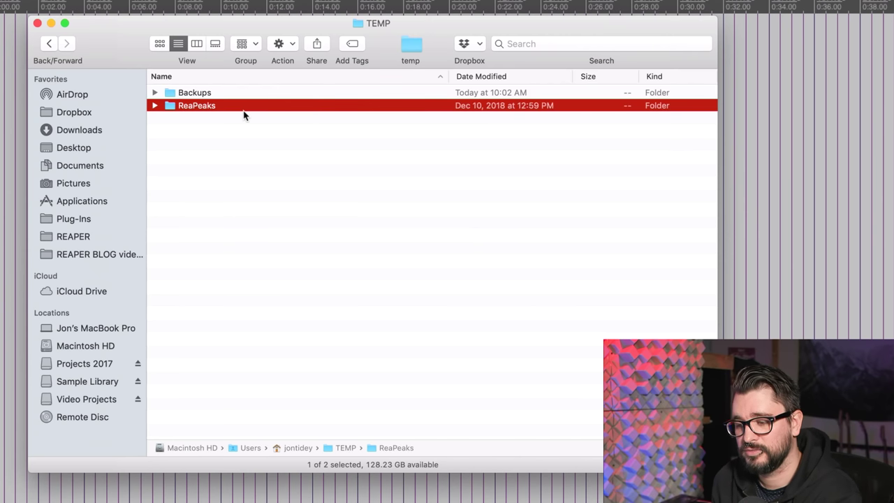
{"action": "left_click", "coordinate": [249, 169]}
Go back up to the jontidey home folder and switch to the Desktop folder.
{"action": "key", "text": "super+Up"}
{"action": "left_click", "coordinate": [231, 224]}
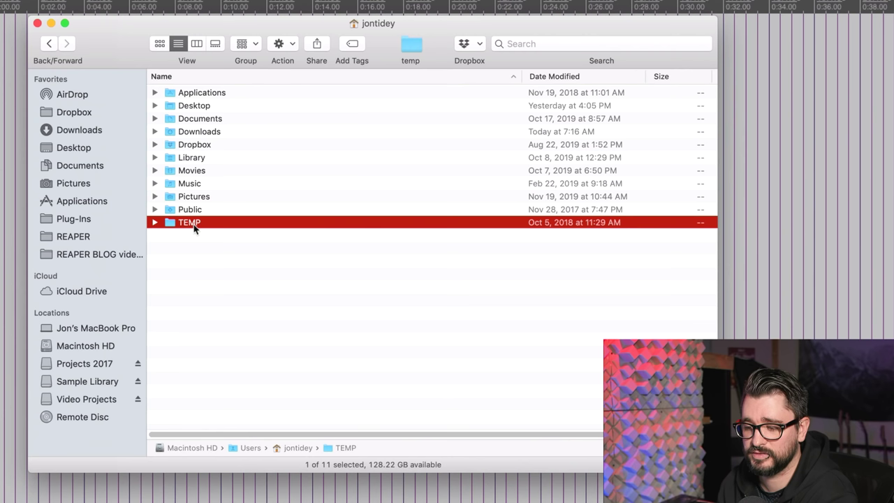
{"action": "right_click", "coordinate": [198, 227]}
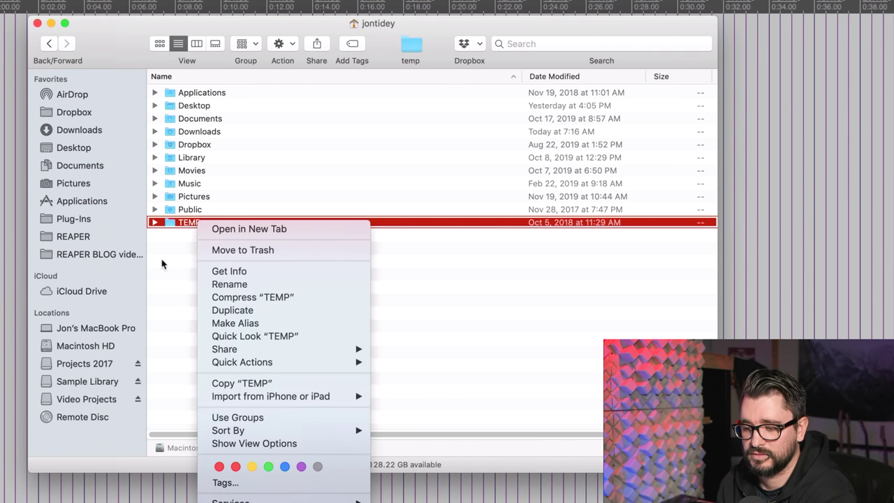
{"action": "left_click", "coordinate": [179, 255]}
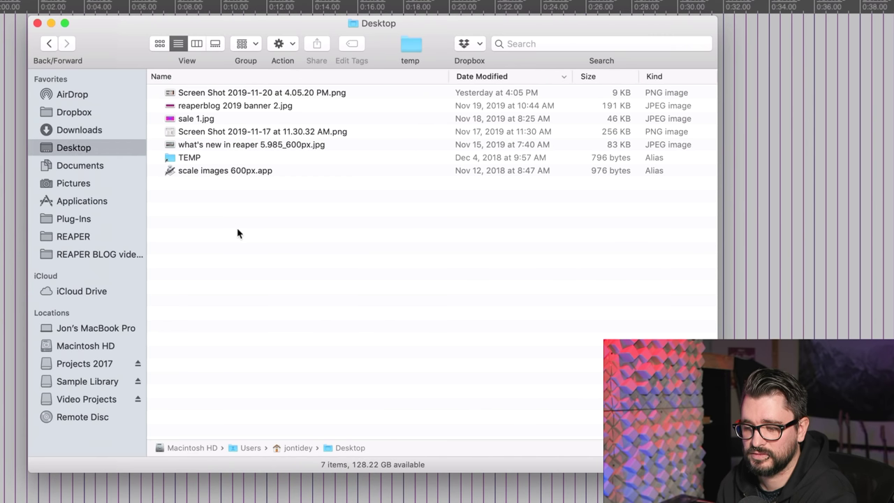
Open the Desktop TEMP alias, then Backups, select the newest backup, and close Finder.
{"action": "left_click", "coordinate": [191, 159]}
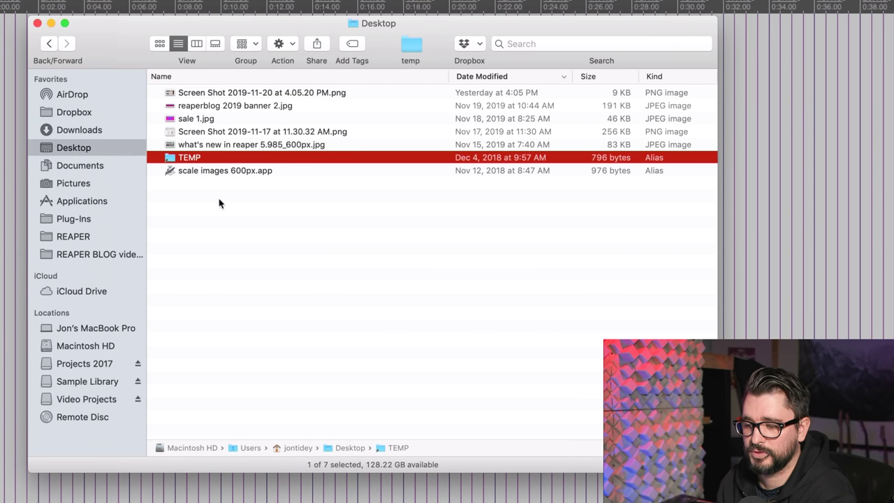
{"action": "key", "text": "super+o"}
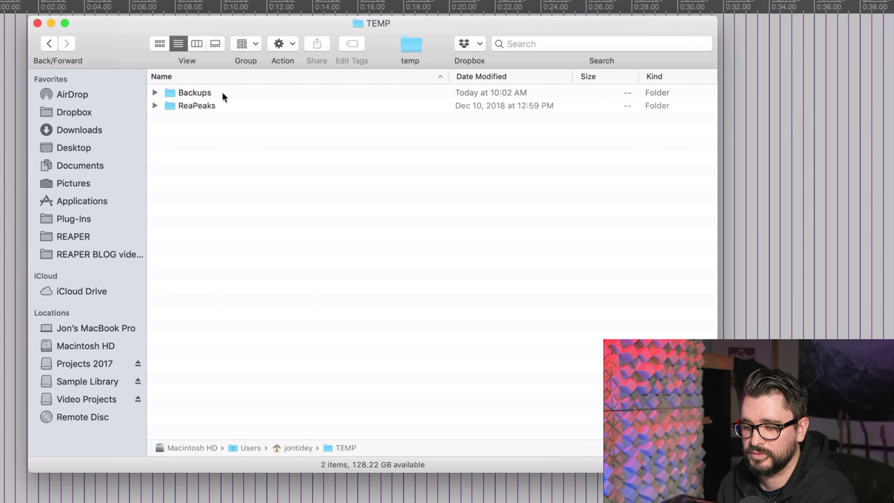
{"action": "left_click", "coordinate": [224, 96]}
{"action": "key", "text": "super+o"}
{"action": "left_click", "coordinate": [315, 95]}
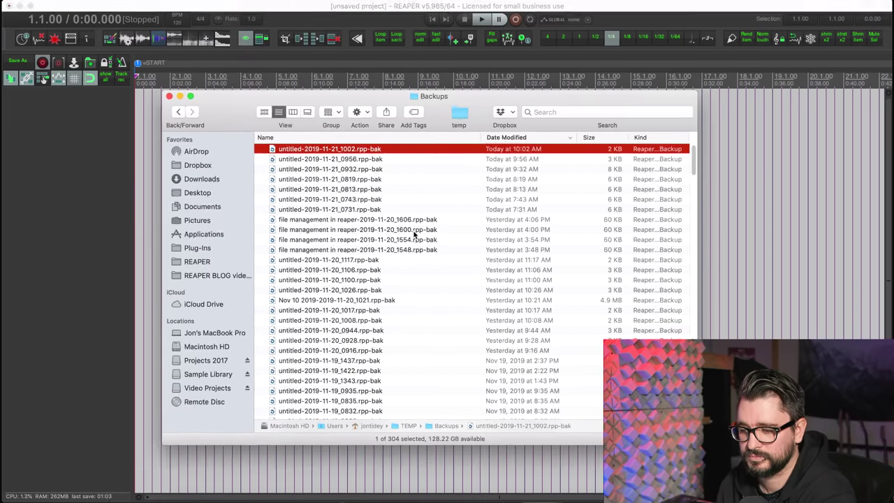
{"action": "key", "text": "super+w"}
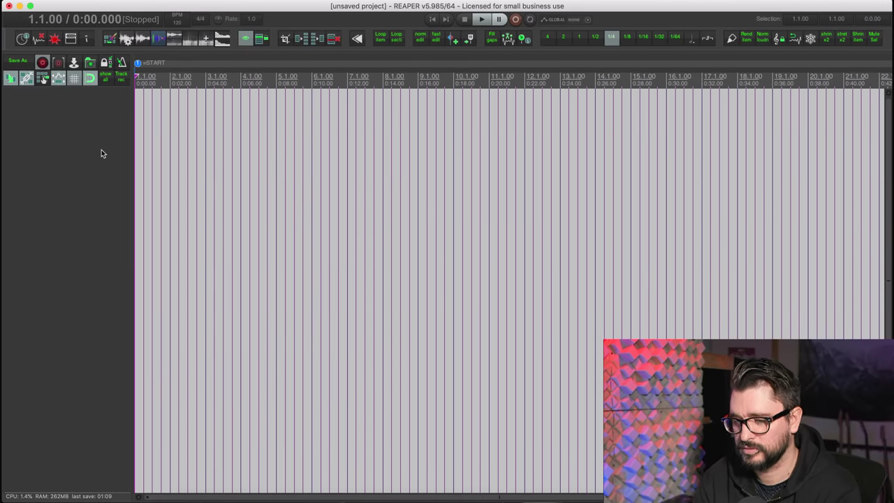
Open REAPER Preferences on the Paths page and select the default new-project path field.
{"action": "left_click", "coordinate": [237, 5]}
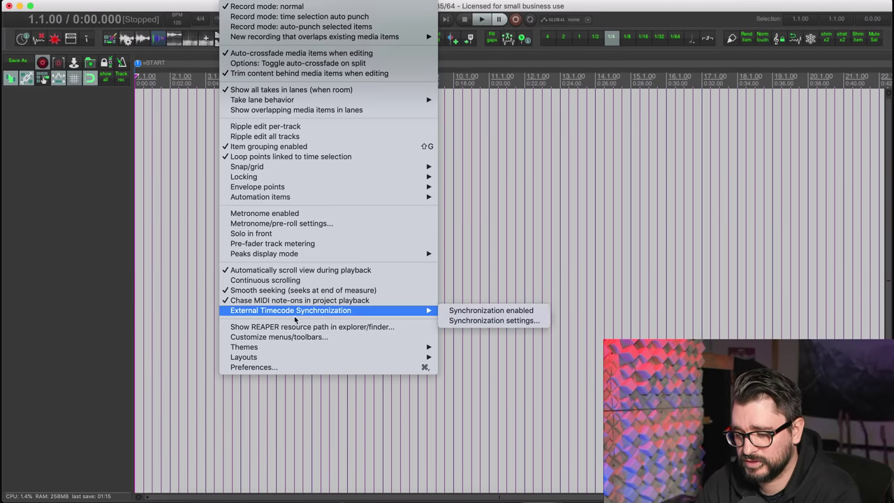
{"action": "left_click", "coordinate": [310, 368]}
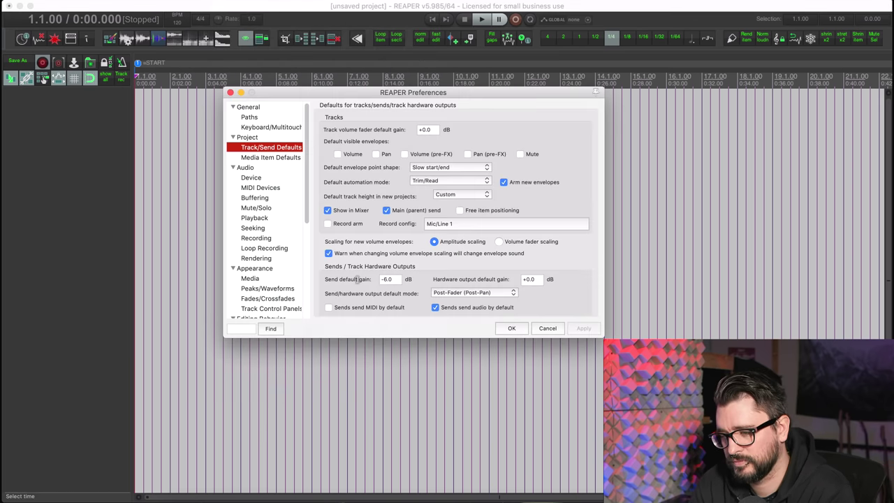
{"action": "left_click", "coordinate": [263, 116]}
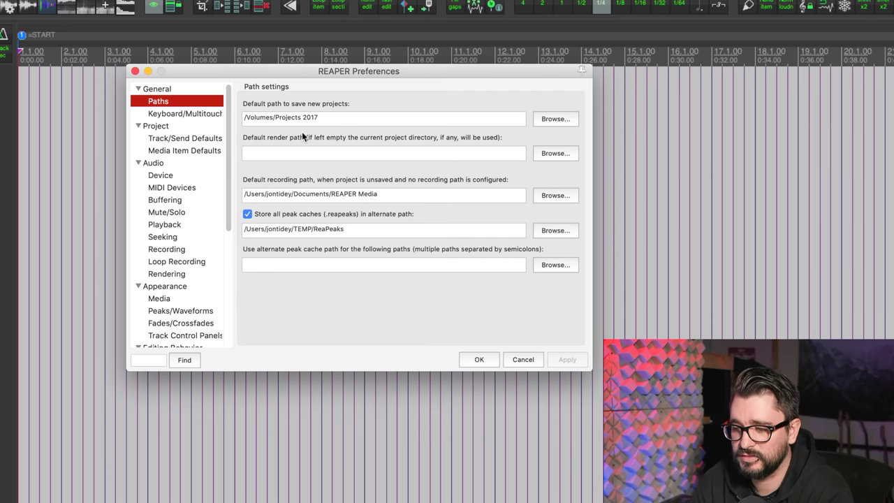
{"action": "left_click", "coordinate": [339, 122]}
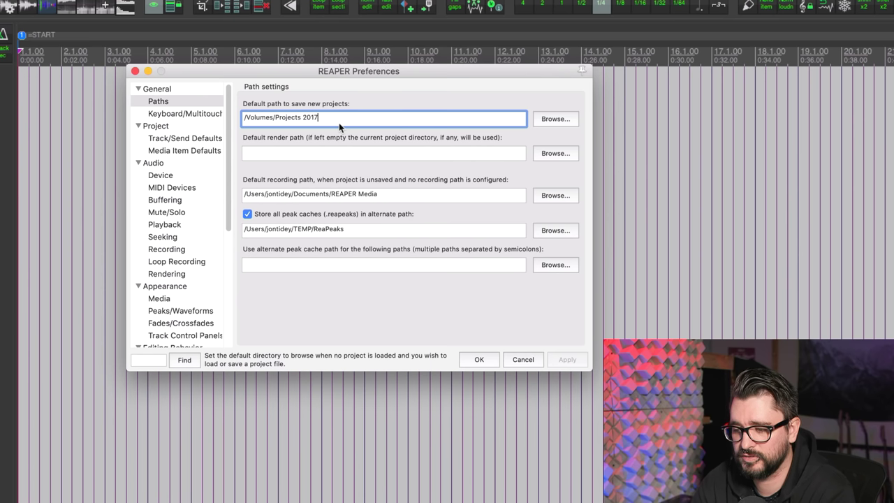
Cancel a Save As of the empty project and inspect the default recording path.
{"action": "left_click", "coordinate": [84, 183]}
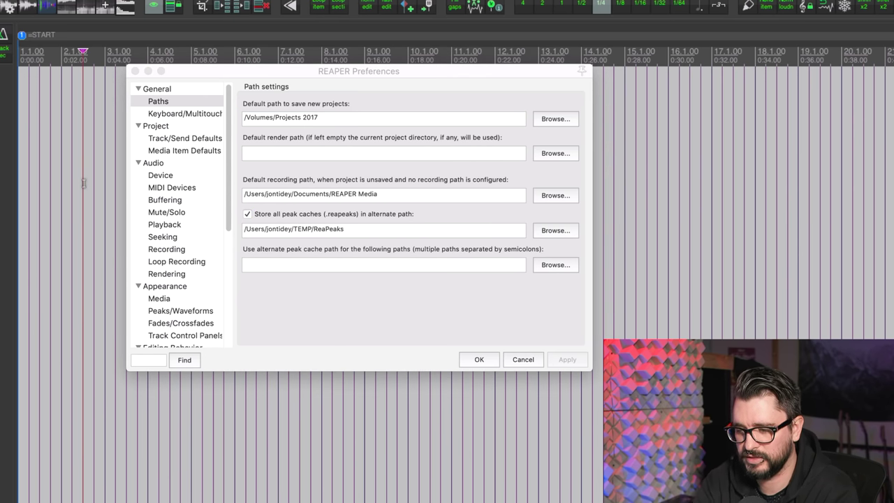
{"action": "key", "text": "super+s"}
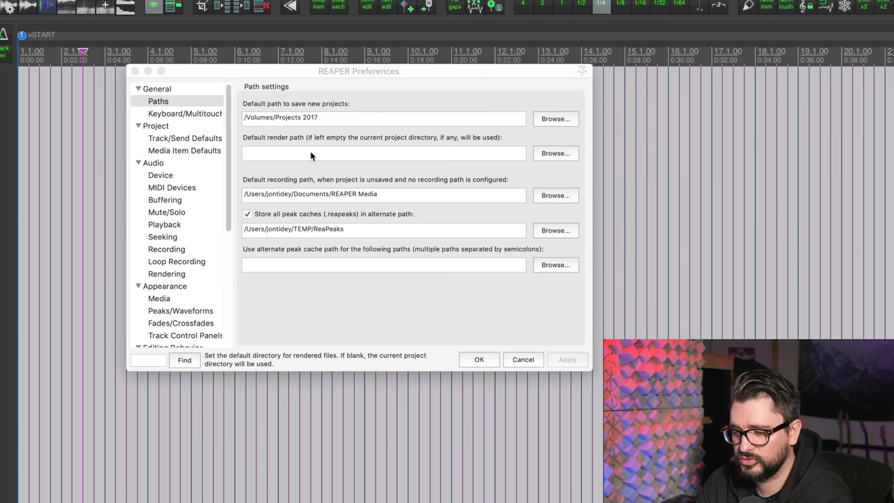
{"action": "left_click", "coordinate": [308, 156]}
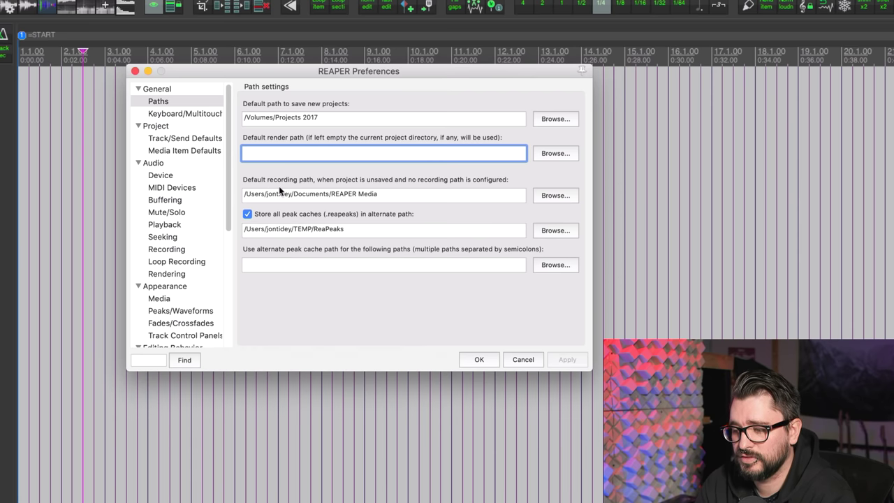
{"action": "left_click", "coordinate": [403, 202]}
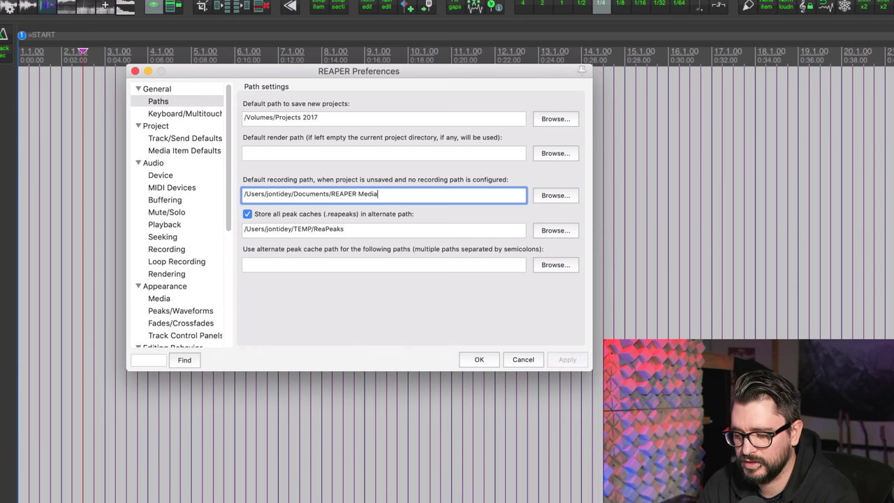
{"action": "left_click", "coordinate": [555, 195]}
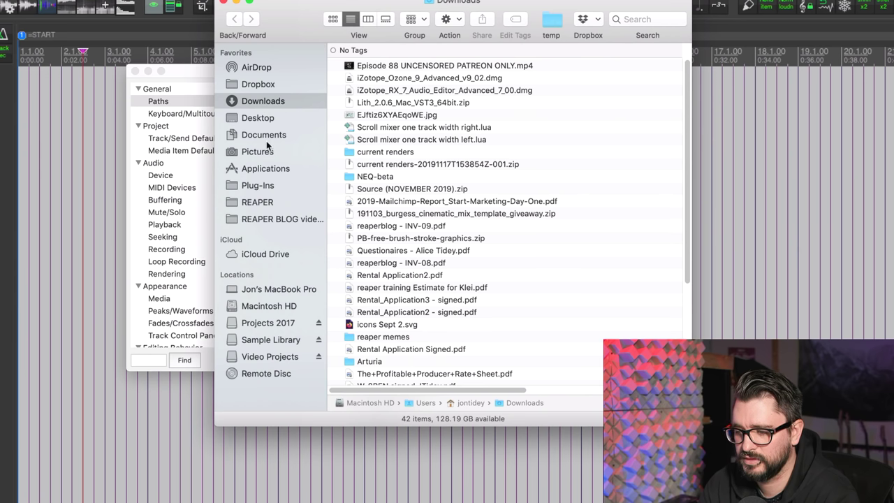
{"action": "left_click", "coordinate": [266, 140]}
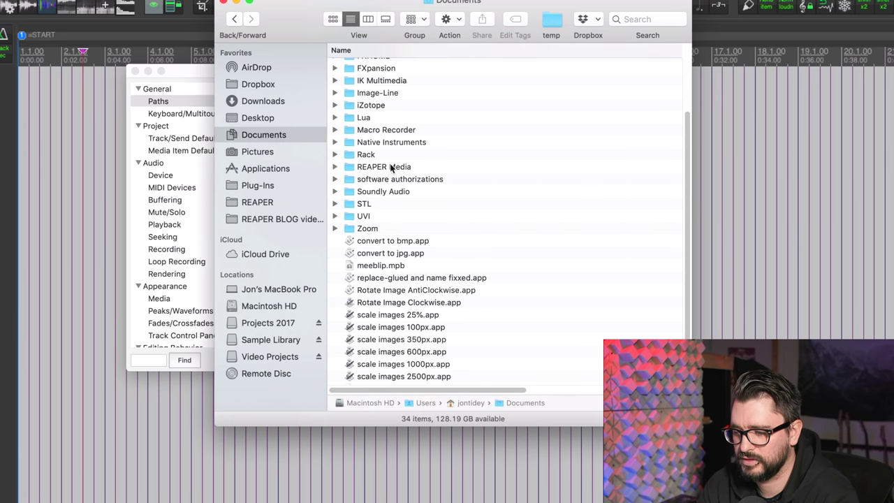
{"action": "left_click", "coordinate": [403, 166]}
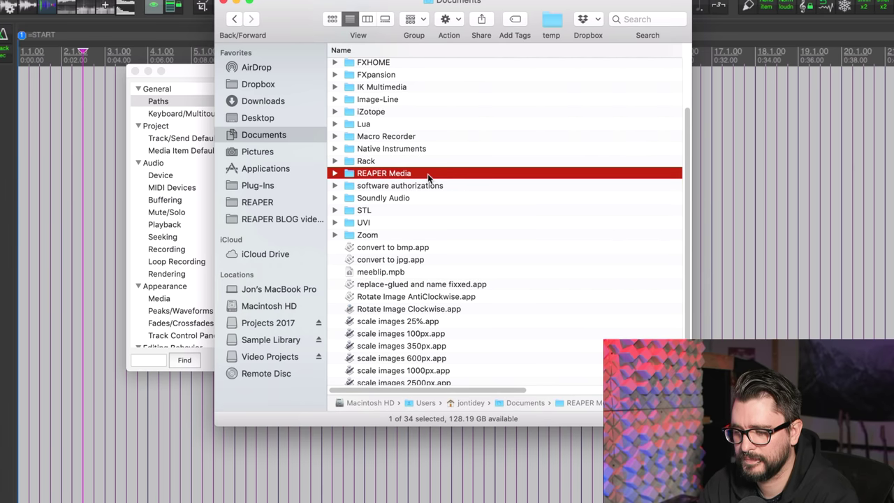
{"action": "double_click", "coordinate": [426, 169]}
{"action": "scroll", "coordinate": [482, 255], "scroll_direction": "down", "scroll_amount": 10}
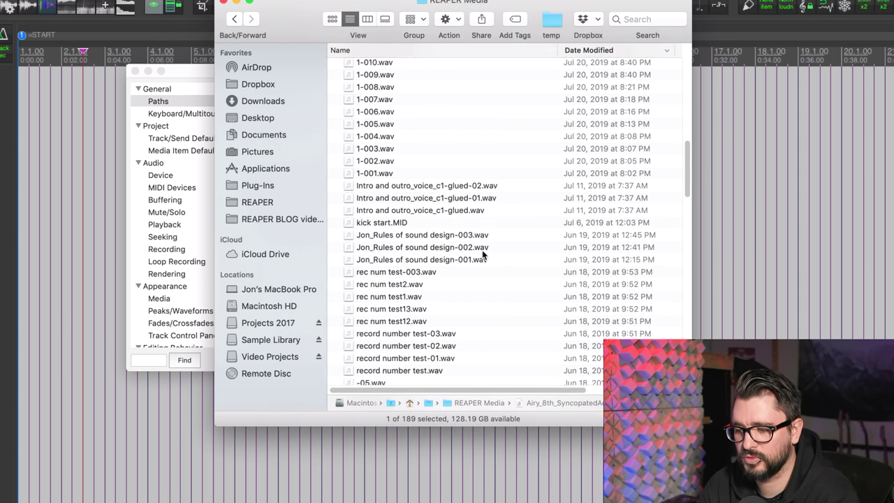
{"action": "scroll", "coordinate": [482, 255], "scroll_direction": "up", "scroll_amount": 12}
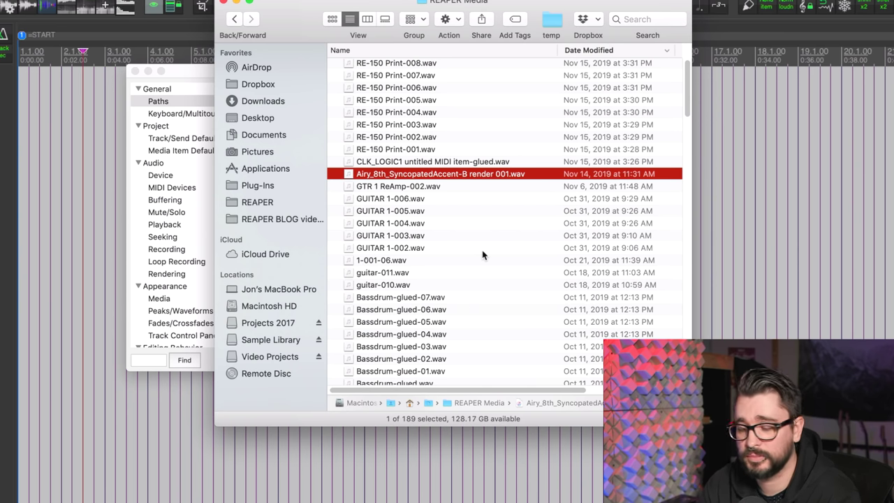
{"action": "key", "text": "super+w"}
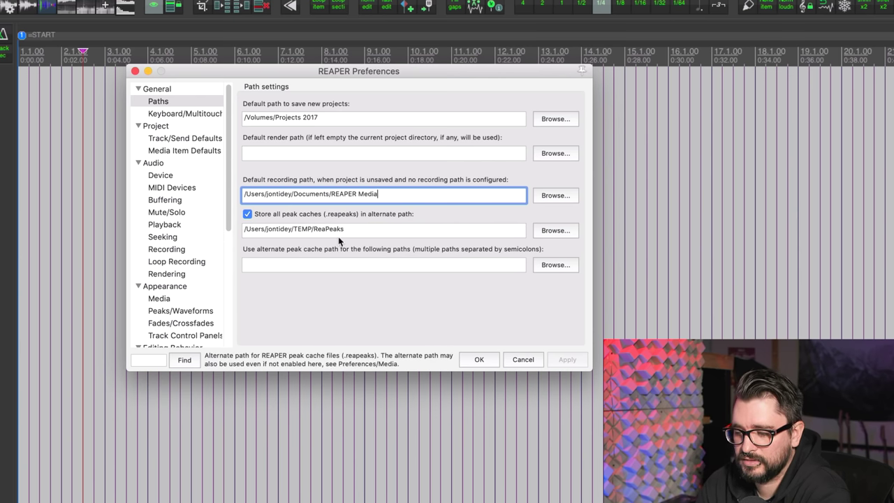
Browse to TEMP and set ReaPeaks as the peak cache folder.
{"action": "left_click", "coordinate": [553, 233]}
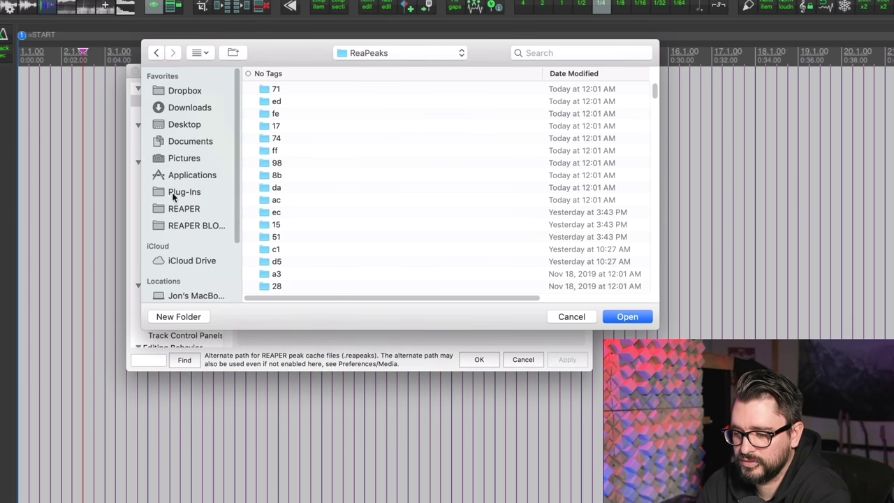
{"action": "key", "text": "super+Up"}
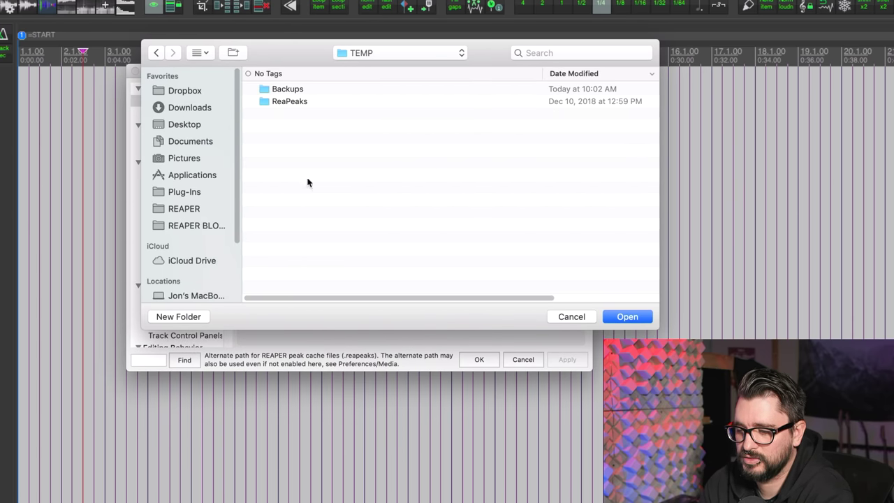
{"action": "left_click", "coordinate": [312, 104]}
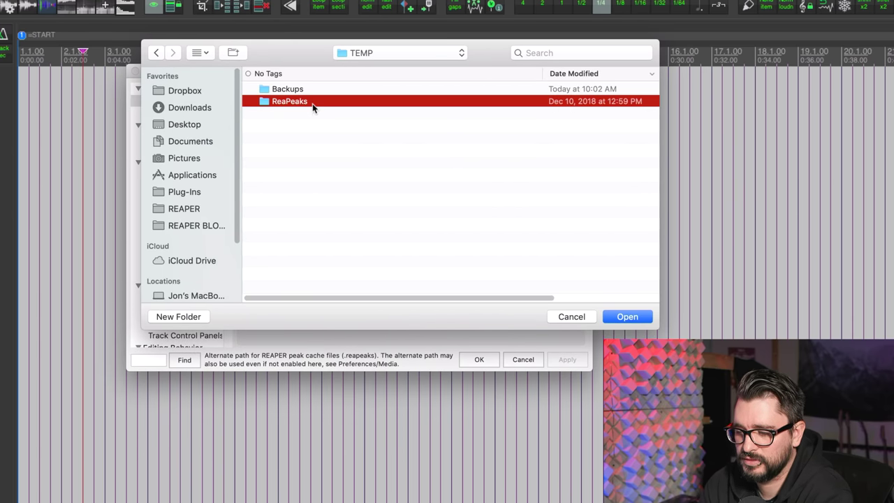
{"action": "left_click", "coordinate": [626, 317]}
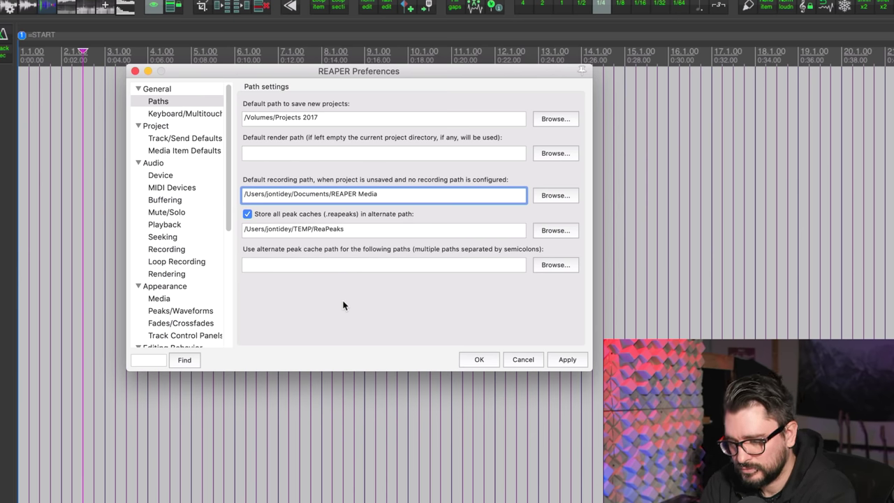
Show the Project preferences page and inspect the Default.RPP template path.
{"action": "left_click", "coordinate": [183, 127]}
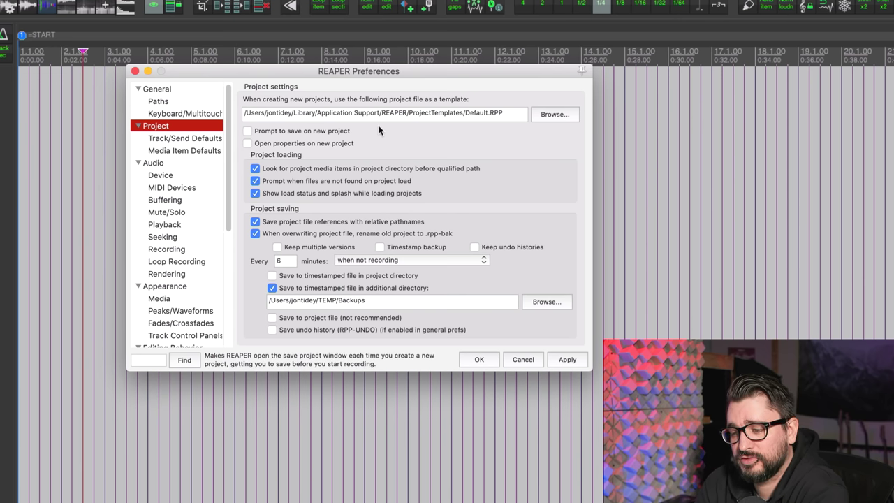
{"action": "left_click", "coordinate": [438, 117]}
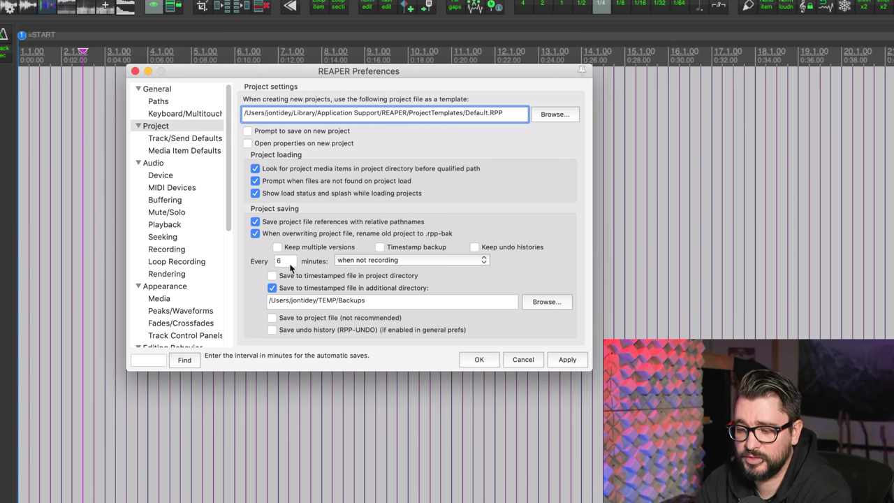
Run auto-saves only when not recording, store timestamped backups in TEMP/Backups, then switch to Finder.
{"action": "left_click", "coordinate": [369, 261]}
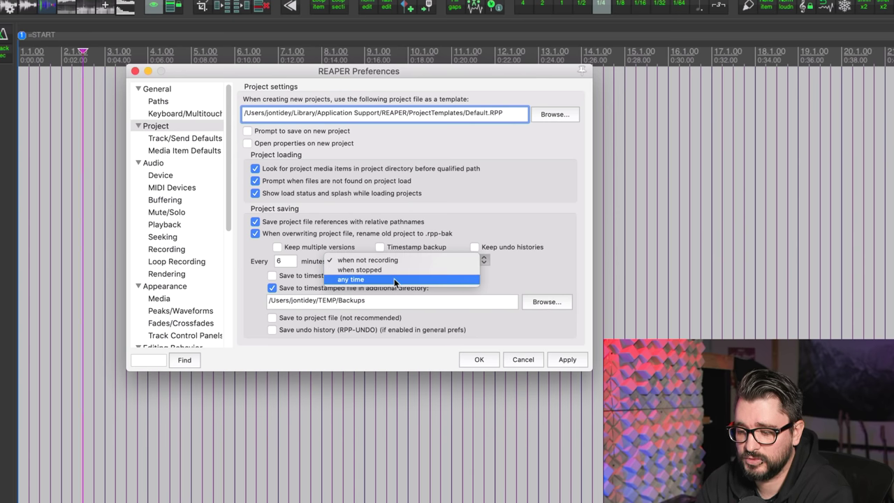
{"action": "left_click", "coordinate": [420, 259]}
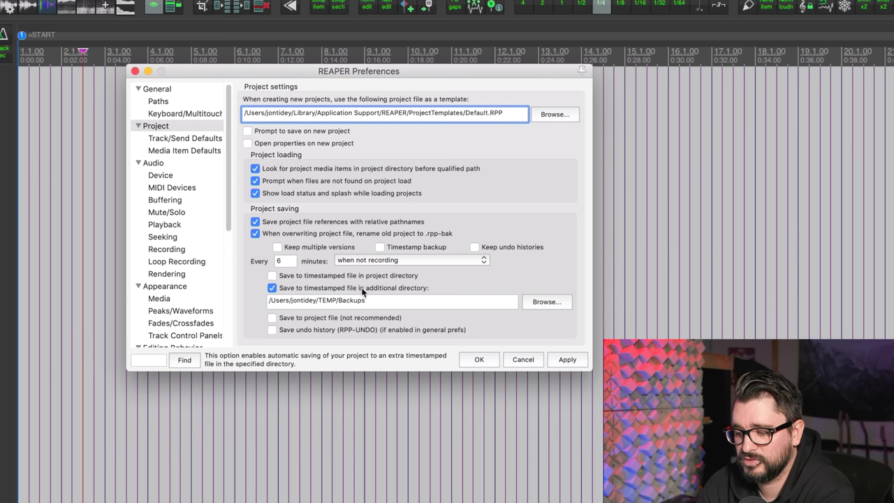
{"action": "left_click", "coordinate": [539, 303]}
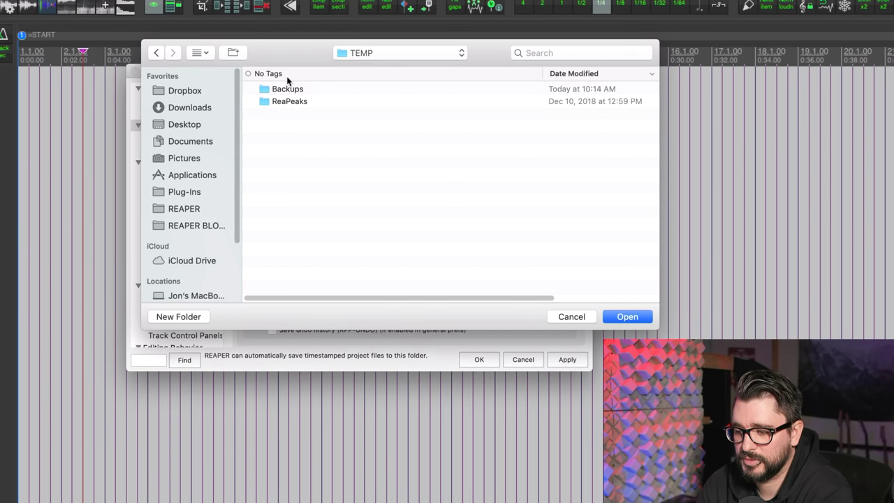
{"action": "left_click", "coordinate": [305, 89]}
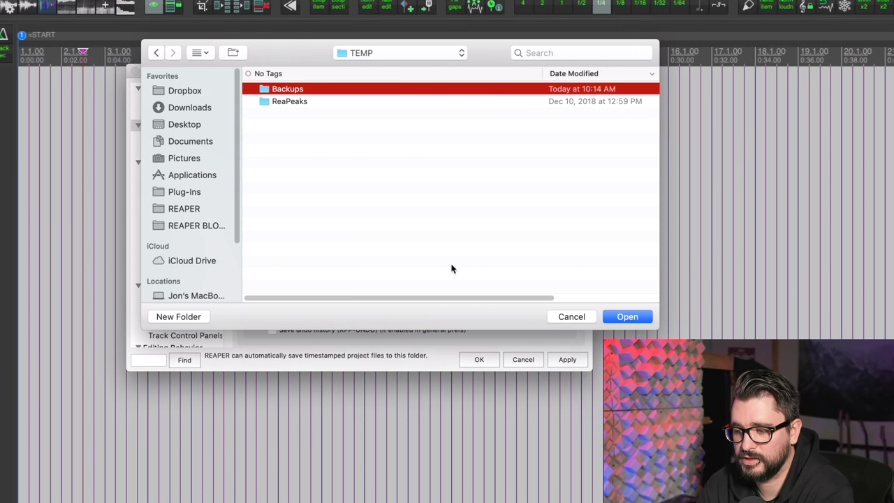
{"action": "left_click", "coordinate": [627, 318]}
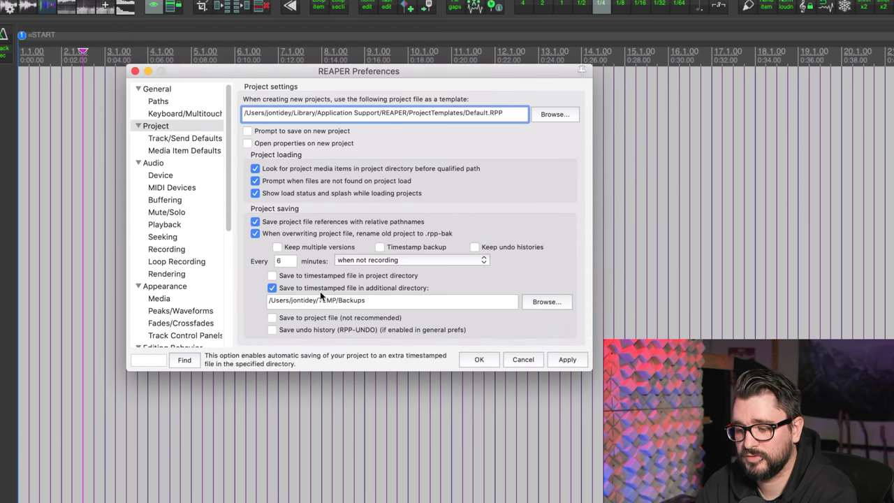
{"action": "left_click", "coordinate": [278, 262]}
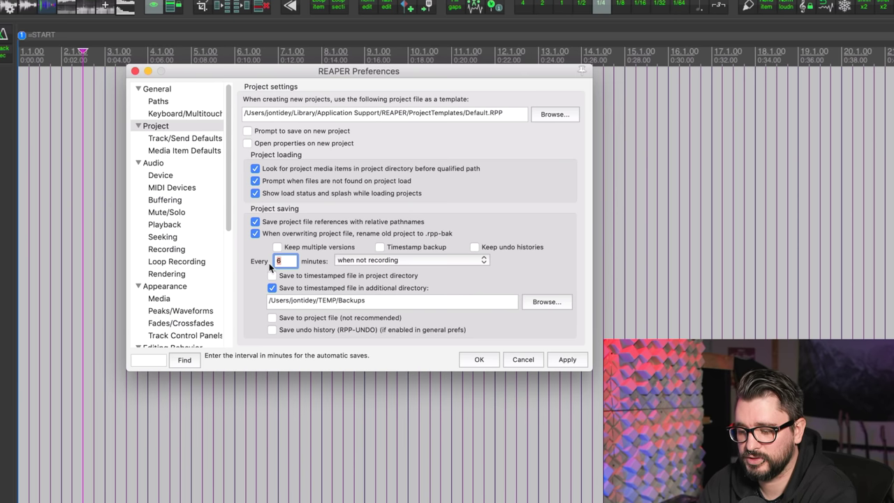
{"action": "key", "text": "super+Tab"}
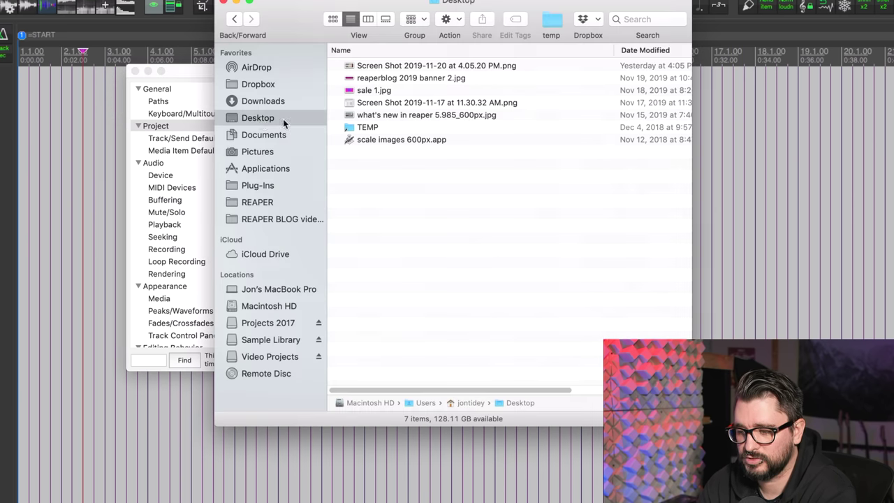
Open TEMP > Backups in Finder and select the newest .rpp-bak backup file.
{"action": "double_click", "coordinate": [369, 127]}
{"action": "left_click", "coordinate": [403, 66]}
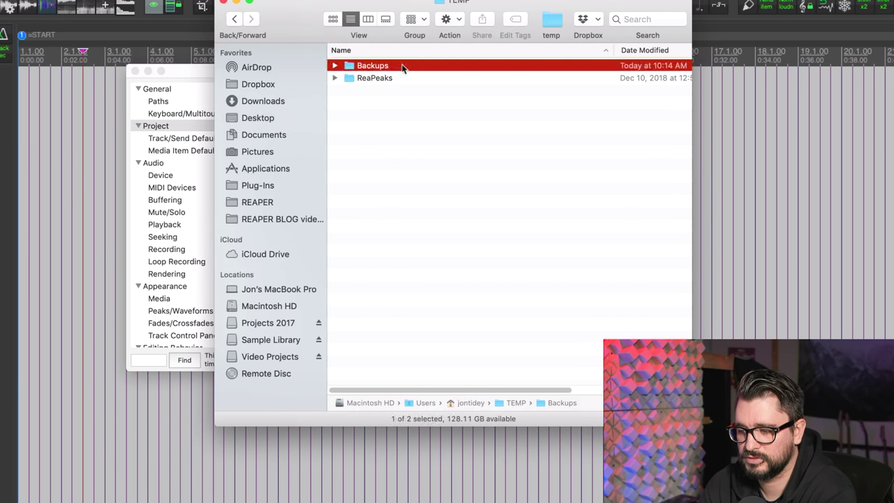
{"action": "double_click", "coordinate": [402, 65]}
{"action": "left_click", "coordinate": [476, 66]}
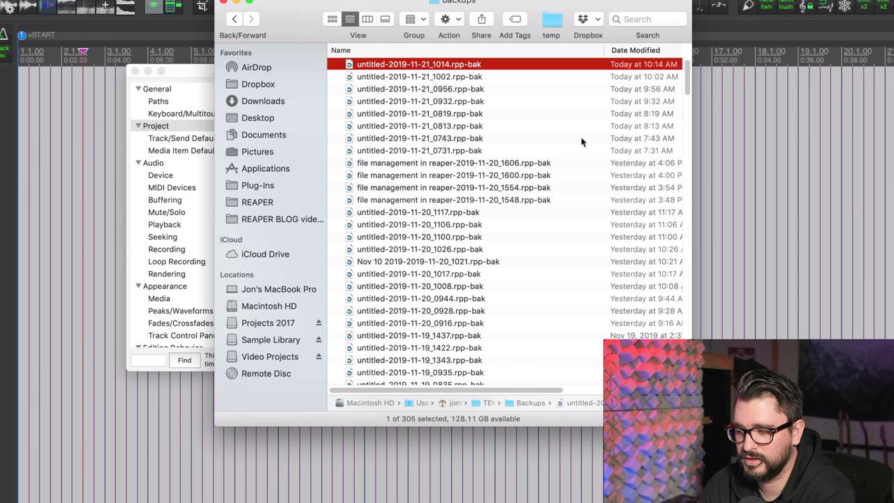
{"action": "scroll", "coordinate": [488, 102], "scroll_direction": "right", "scroll_amount": 5}
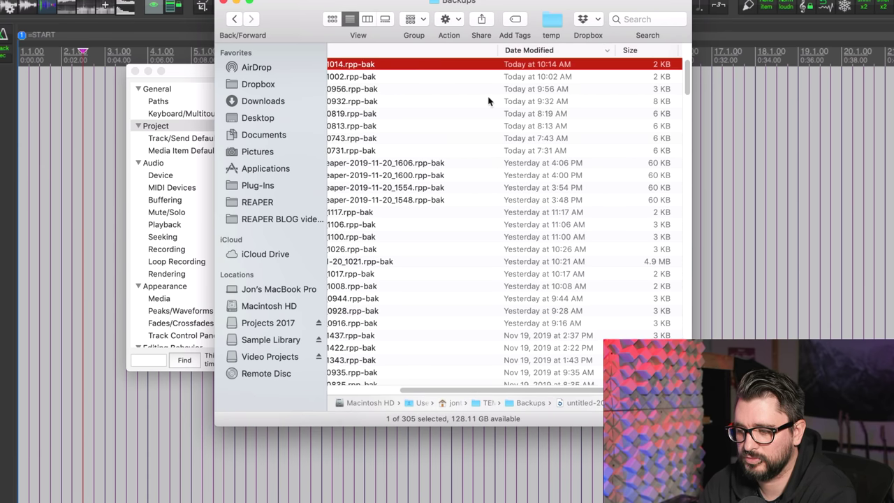
Return to REAPER Preferences and view the Media page's import copy and peak settings.
{"action": "left_click", "coordinate": [180, 221]}
{"action": "scroll", "coordinate": [180, 221], "scroll_direction": "down", "scroll_amount": 5}
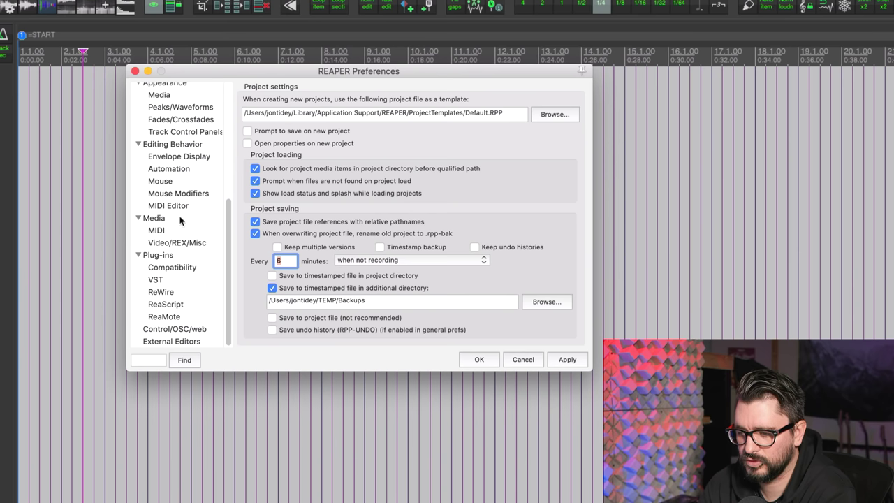
{"action": "left_click", "coordinate": [179, 221]}
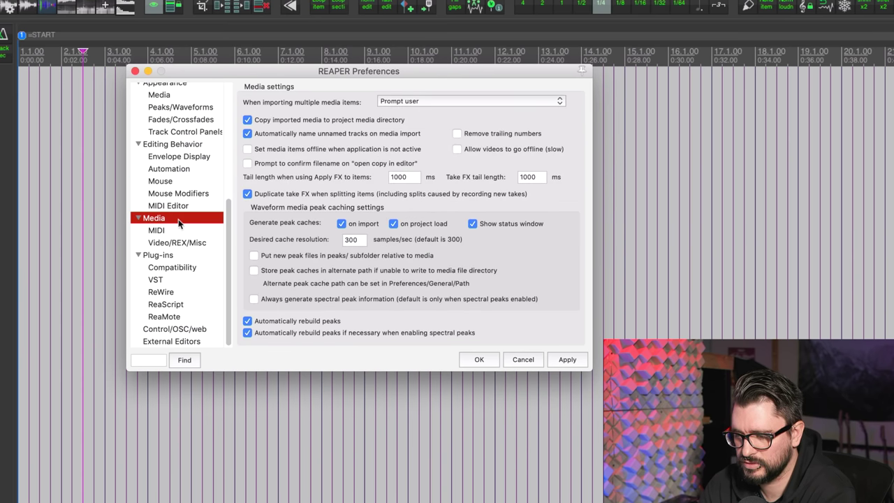
{"action": "mouse_move", "coordinate": [259, 126]}
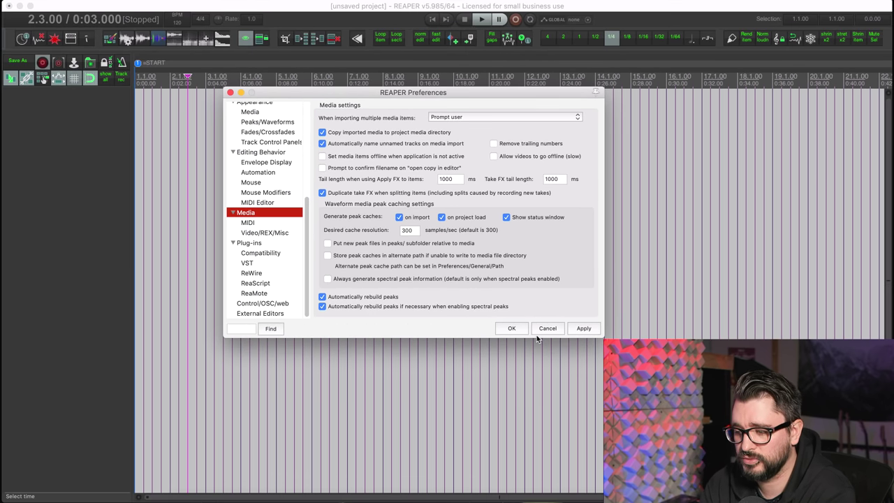
Close Preferences with OK and bring up the File menu's project settings.
{"action": "left_click", "coordinate": [520, 333]}
{"action": "left_click", "coordinate": [333, 179]}
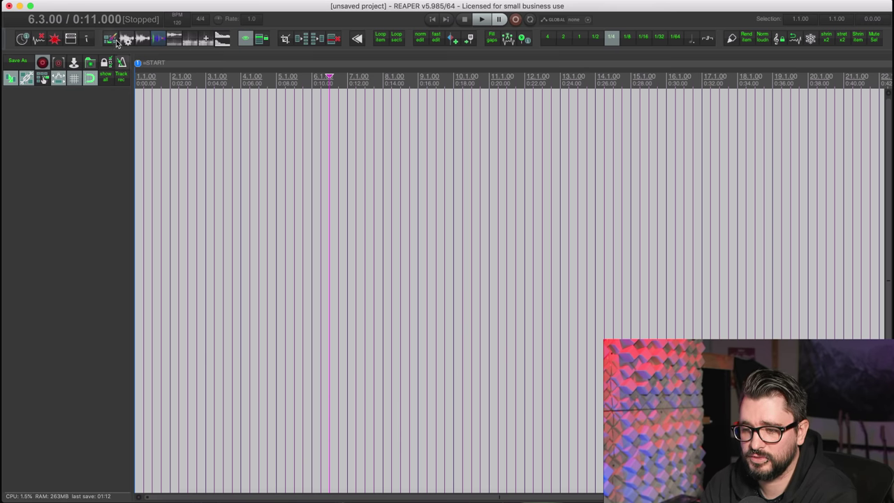
{"action": "left_click", "coordinate": [81, 2]}
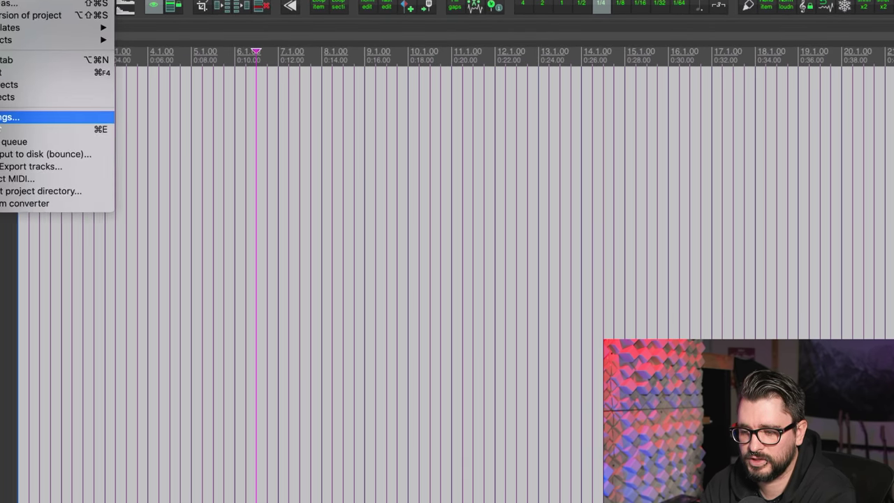
{"action": "left_click", "coordinate": [126, 127]}
On the Media tab, keep 'On import' at Use global preference and check the Audio Files path.
{"action": "left_click", "coordinate": [375, 73]}
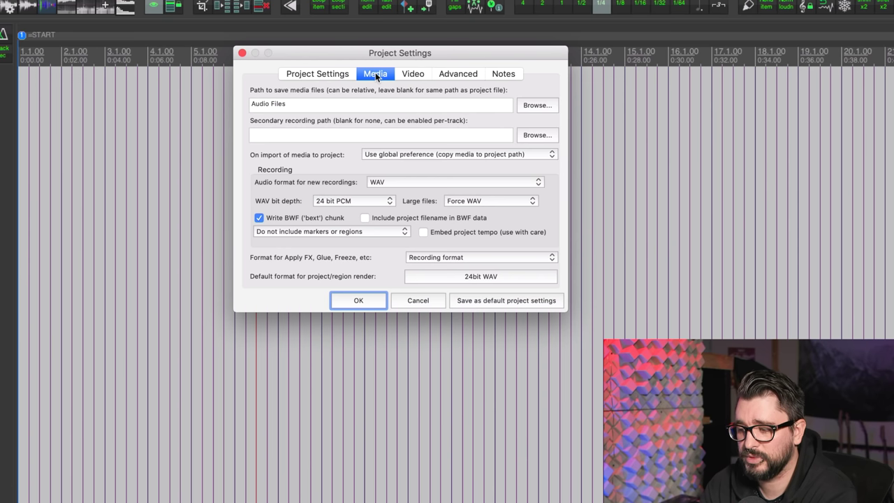
{"action": "left_click", "coordinate": [408, 154]}
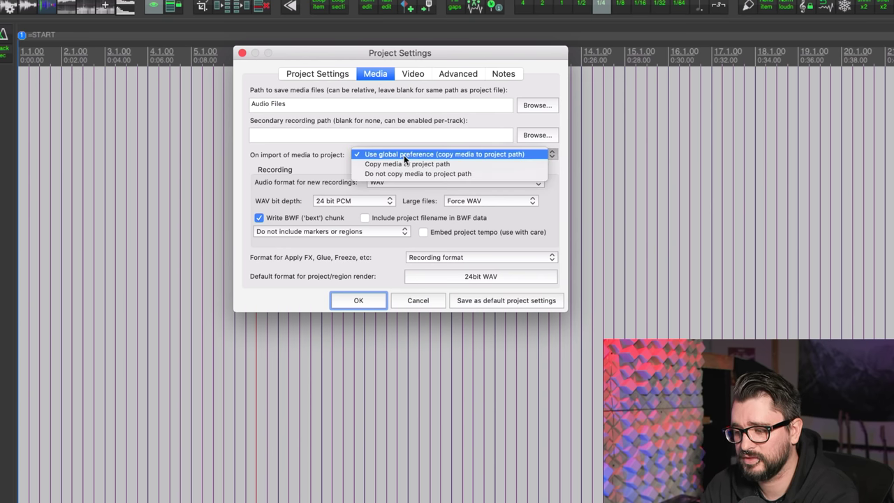
{"action": "left_click", "coordinate": [466, 156]}
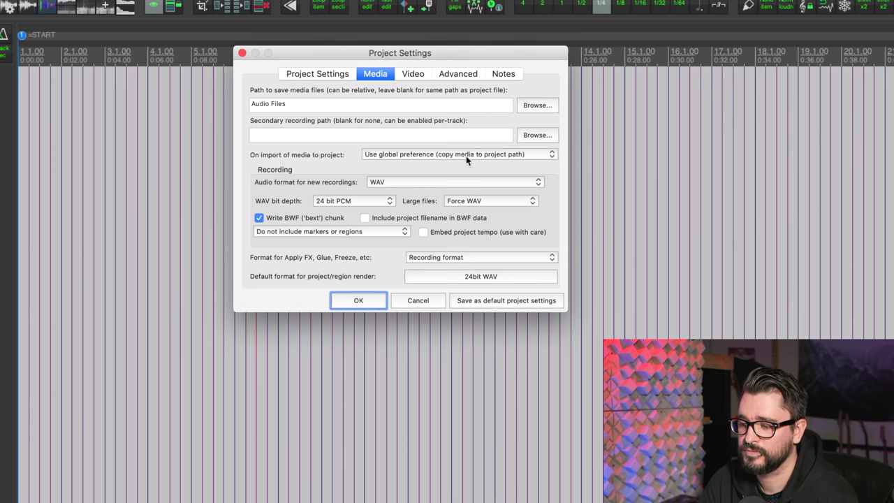
{"action": "left_click", "coordinate": [466, 155]}
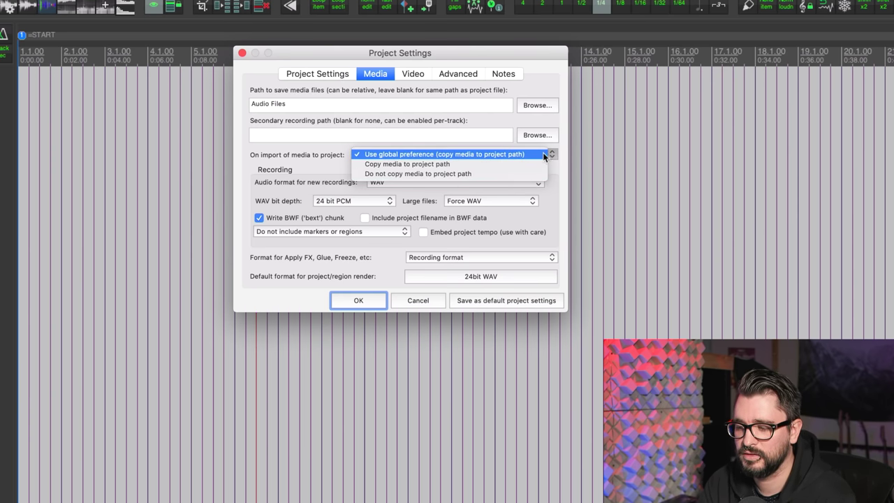
{"action": "left_click", "coordinate": [545, 152]}
{"action": "left_click", "coordinate": [555, 150]}
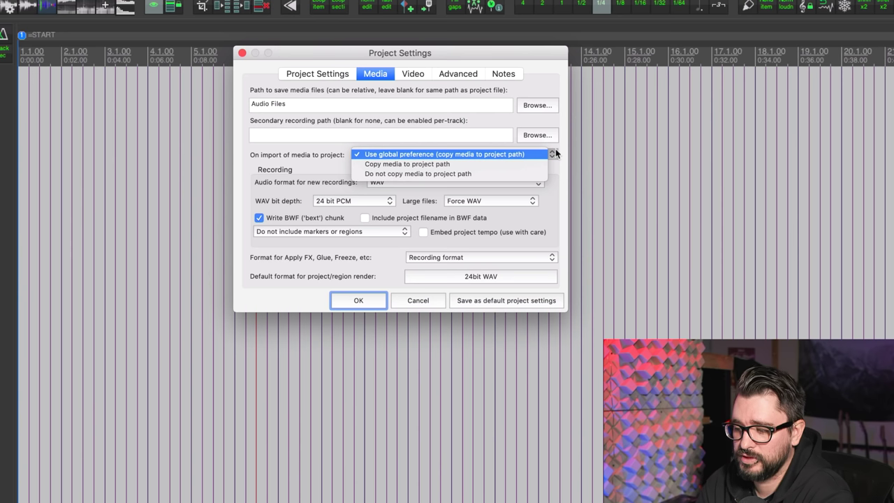
{"action": "left_click", "coordinate": [556, 152]}
{"action": "left_click", "coordinate": [352, 110]}
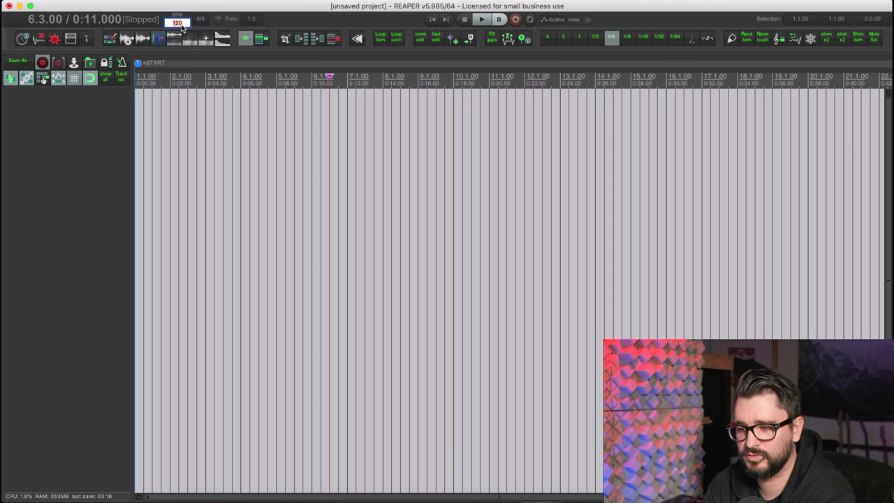
Set the tempo to 130 BPM and add five tracks, each given its own colour.
{"action": "type", "text": "13"}
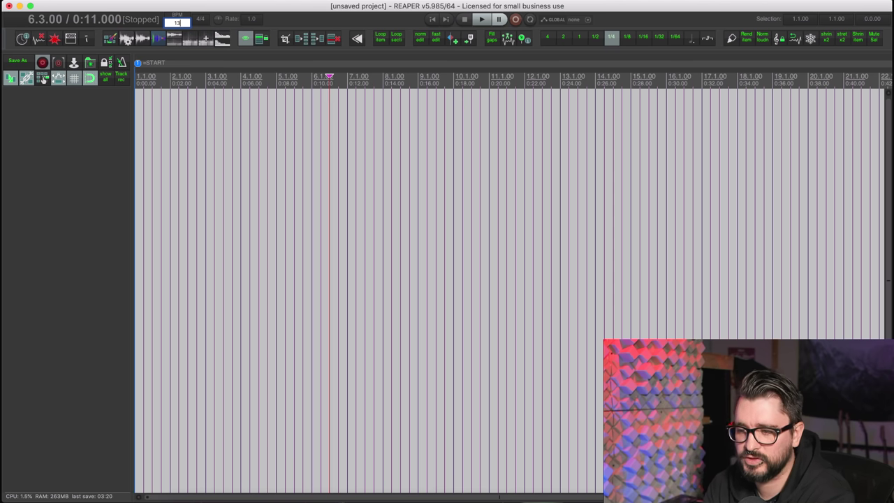
{"action": "key", "text": "Return"}
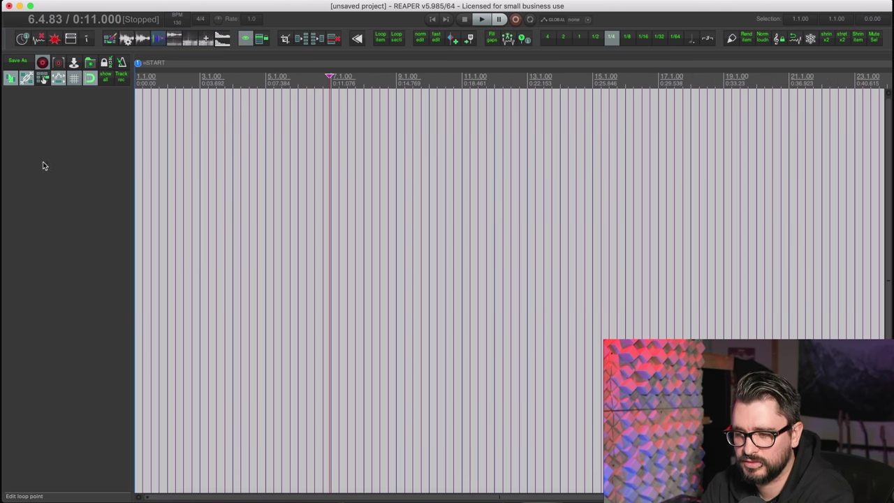
{"action": "double_click", "coordinate": [90, 195]}
{"action": "key", "text": "super+t"}
{"action": "key", "text": "super+t"}
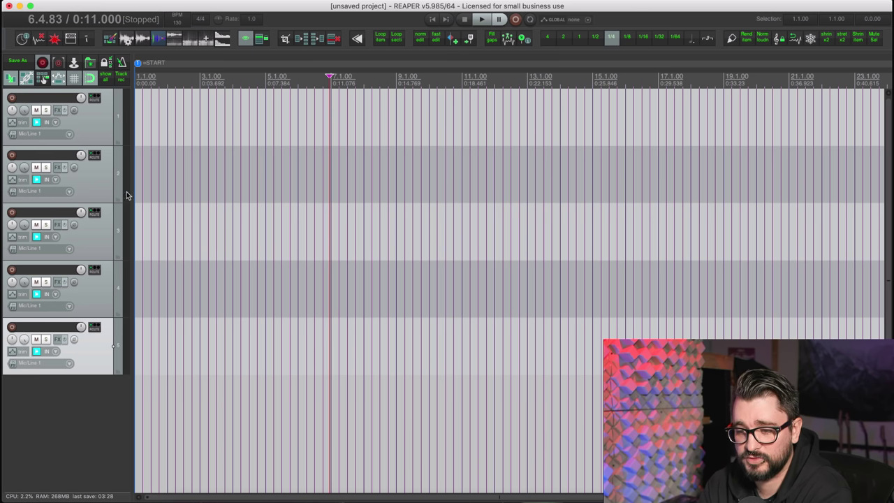
{"action": "left_click", "coordinate": [105, 133]}
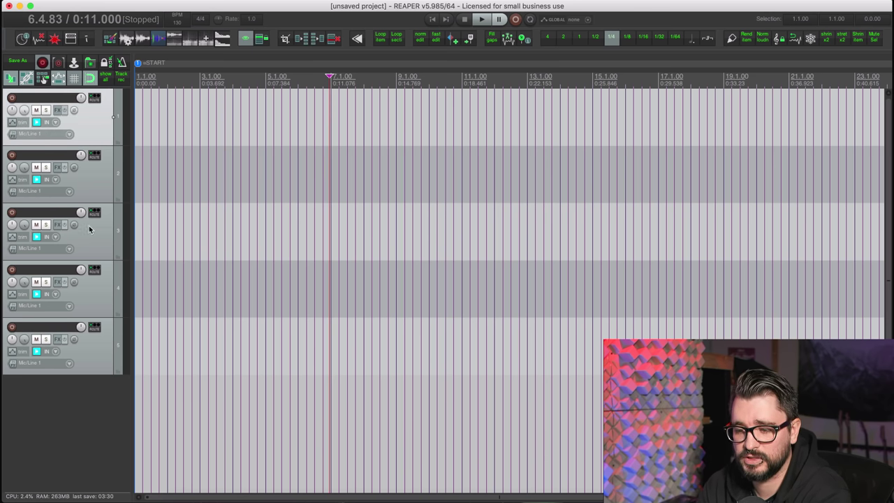
{"action": "left_click", "coordinate": [100, 350], "text": "shift"}
{"action": "key", "text": "shift+c"}
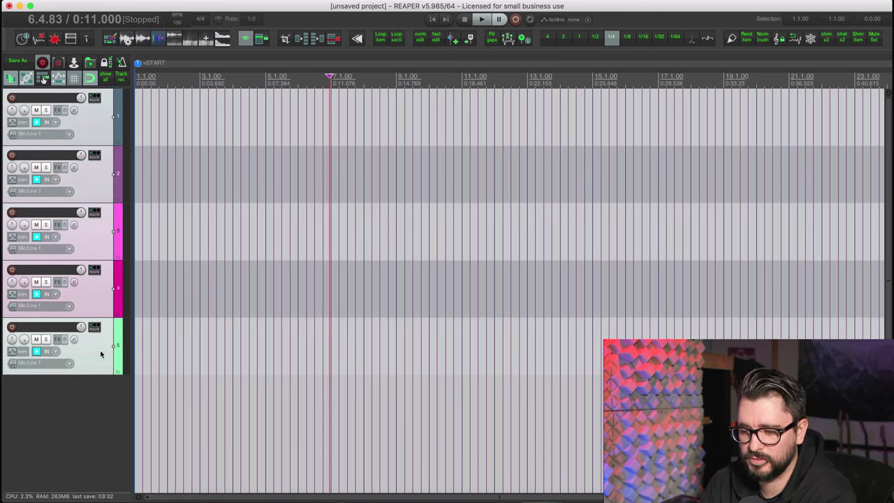
{"action": "left_click", "coordinate": [97, 443]}
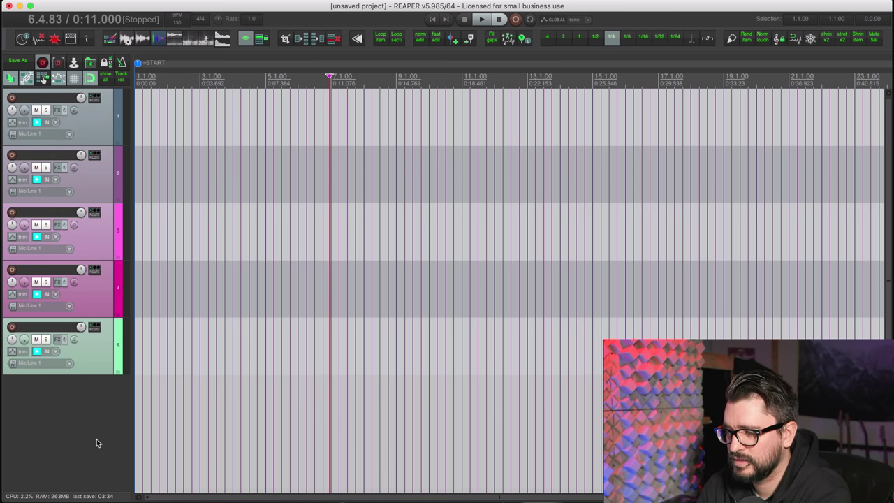
Set the grid to 1 bar and return the edit cursor to the project start.
{"action": "left_click", "coordinate": [579, 38]}
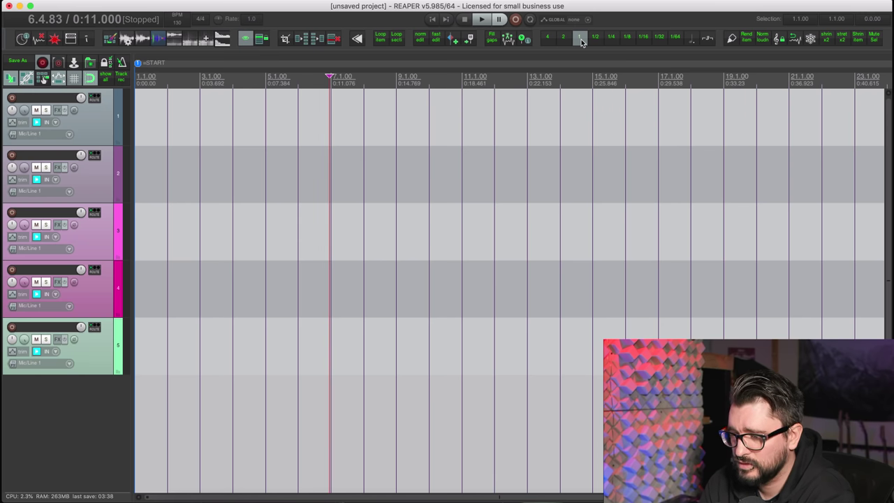
{"action": "left_click", "coordinate": [263, 161]}
{"action": "key", "text": "Home"}
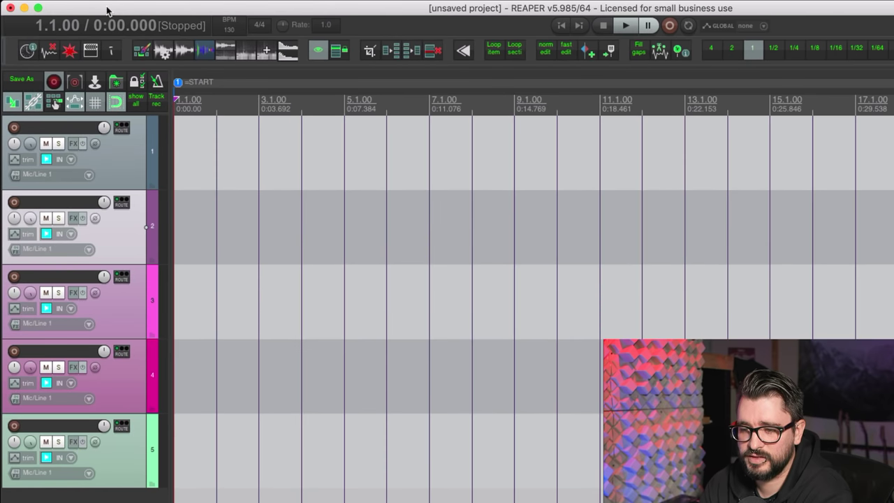
Save the project as a template named 'default' in ProjectTemplates.
{"action": "left_click", "coordinate": [78, 1]}
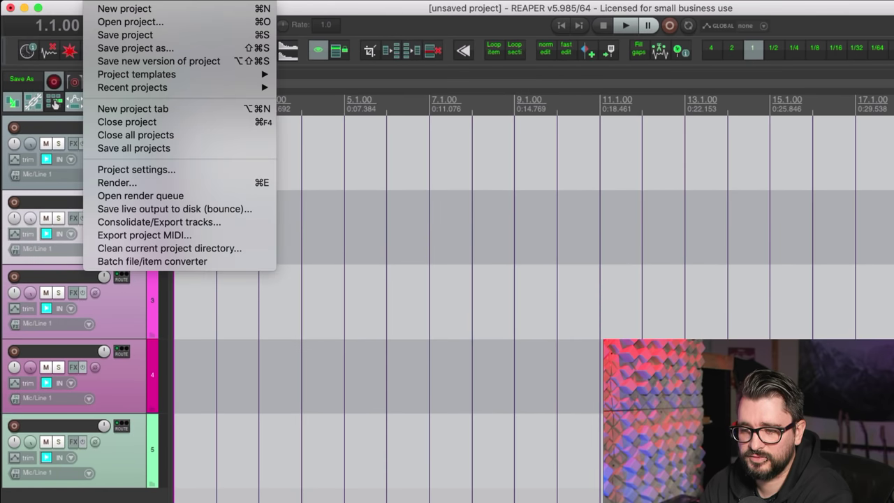
{"action": "mouse_move", "coordinate": [163, 73]}
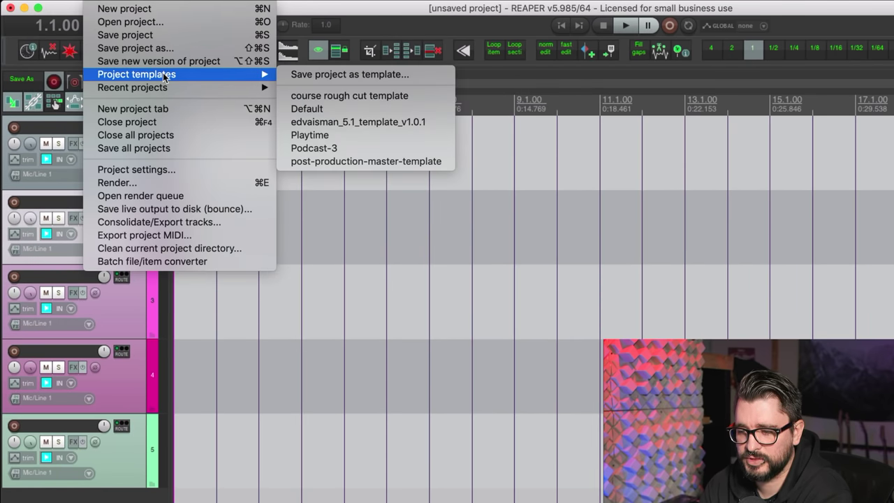
{"action": "left_click", "coordinate": [312, 76]}
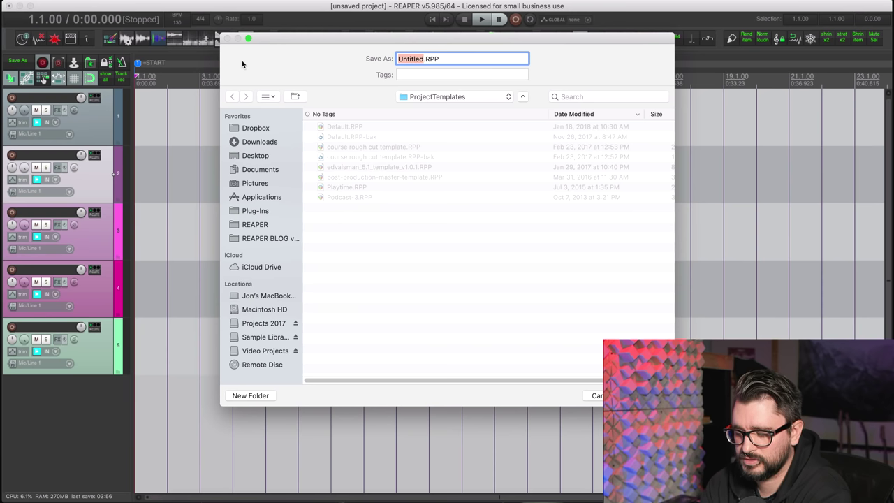
{"action": "type", "text": "def"}
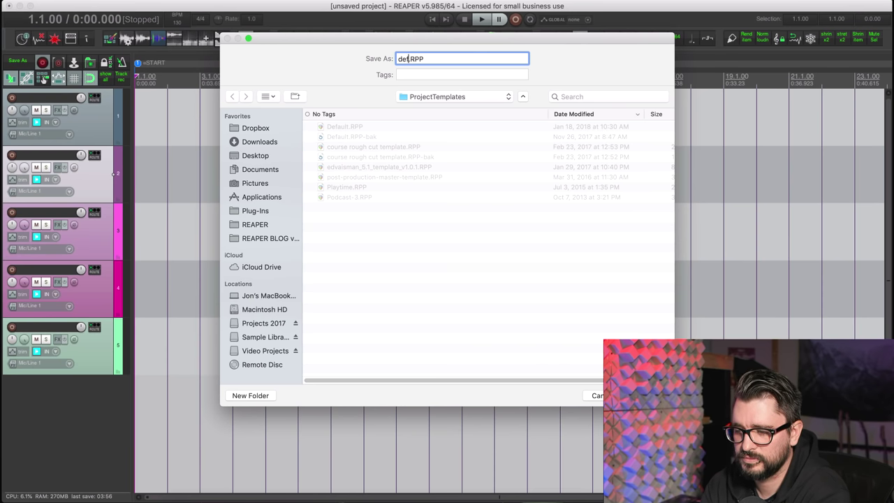
{"action": "type", "text": "ault2"}
{"action": "key", "text": "Return"}
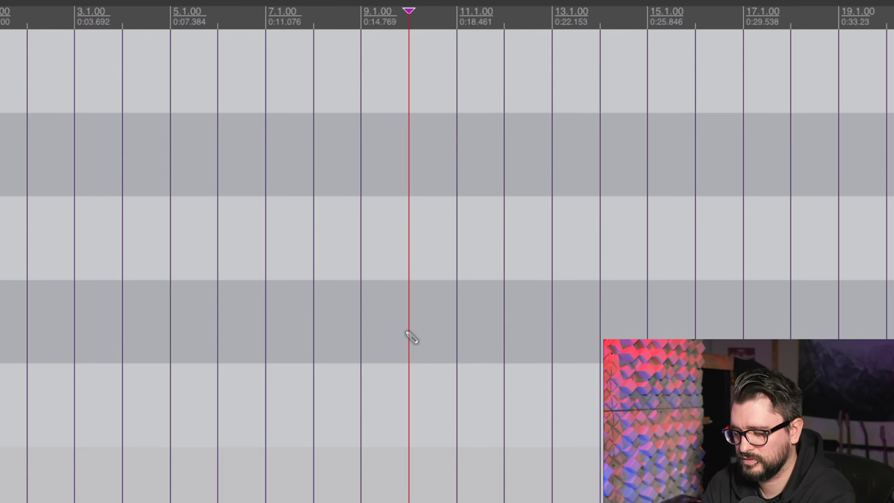
Set default2.RPP as the new-project template in Project preferences and apply it.
{"action": "key", "text": "super+p"}
{"action": "left_click", "coordinate": [160, 101]}
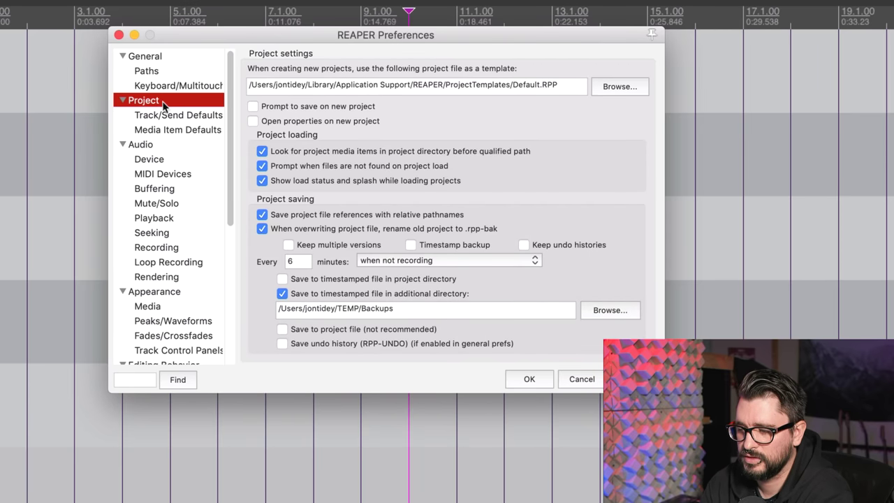
{"action": "left_click", "coordinate": [615, 90]}
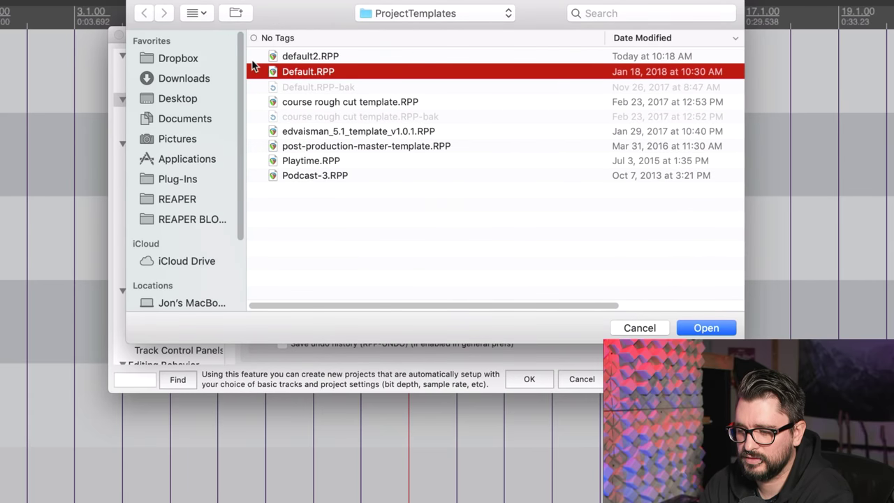
{"action": "left_click", "coordinate": [346, 59]}
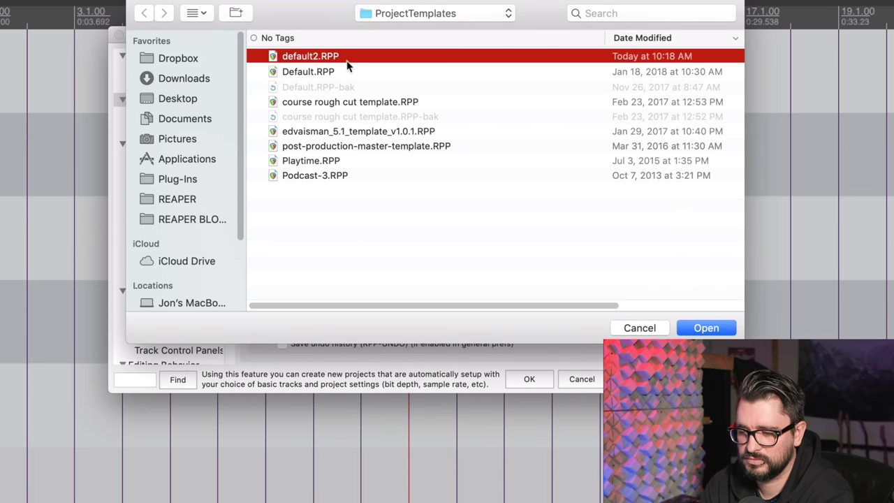
{"action": "left_click", "coordinate": [706, 327]}
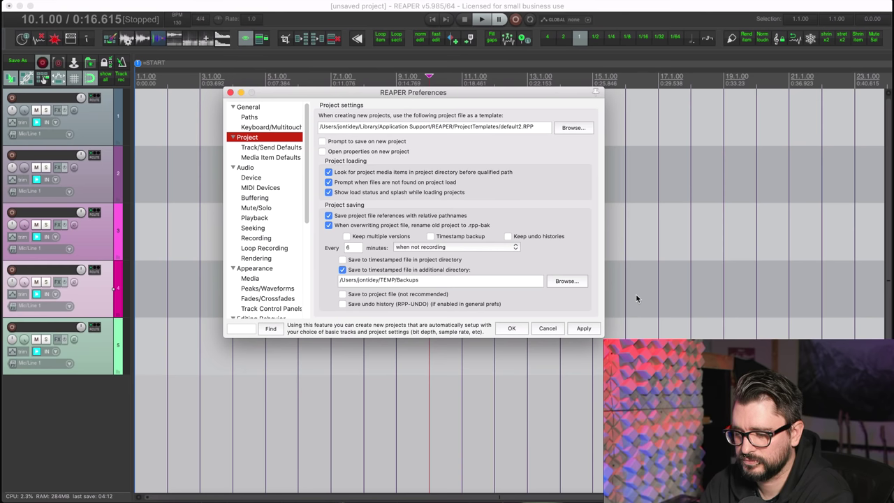
{"action": "left_click", "coordinate": [613, 359]}
{"action": "left_click", "coordinate": [512, 329]}
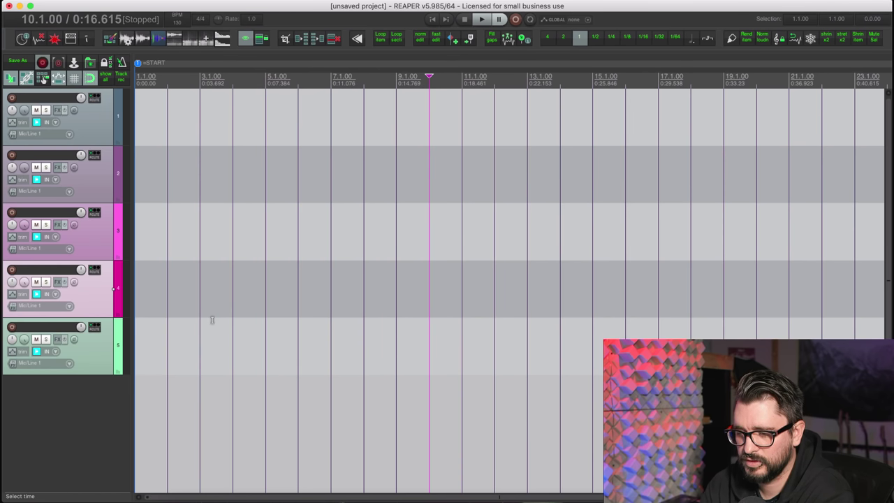
Close the current project without saving and start a fresh one from the template.
{"action": "left_click", "coordinate": [213, 320]}
{"action": "key", "text": "super+n"}
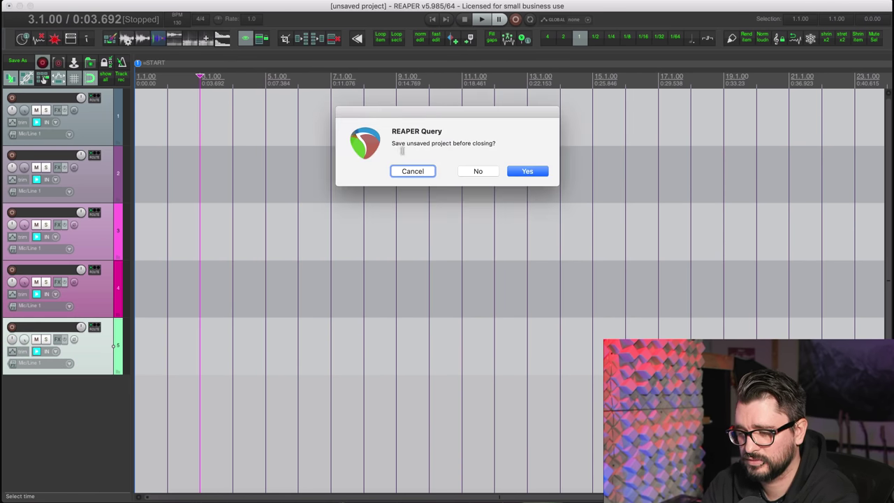
{"action": "left_click", "coordinate": [479, 171]}
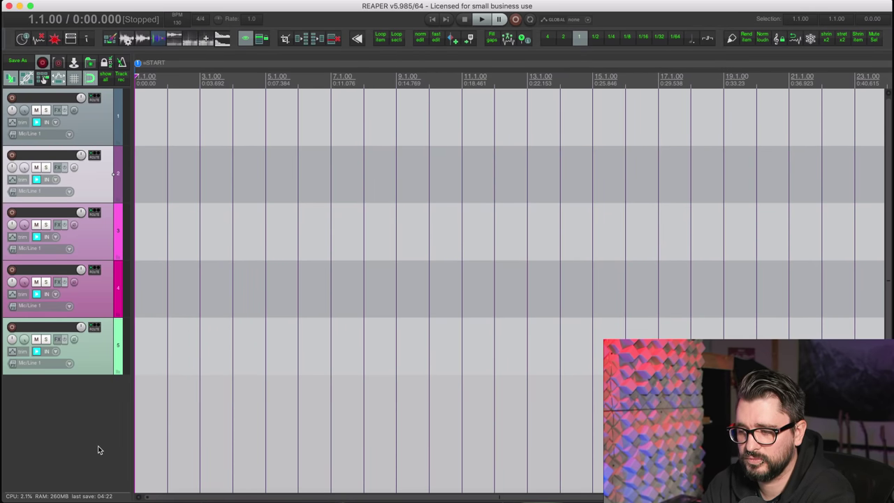
Set the Audio > Recording filename format to $track-$recpass000 and save the preferences.
{"action": "left_click", "coordinate": [275, 147]}
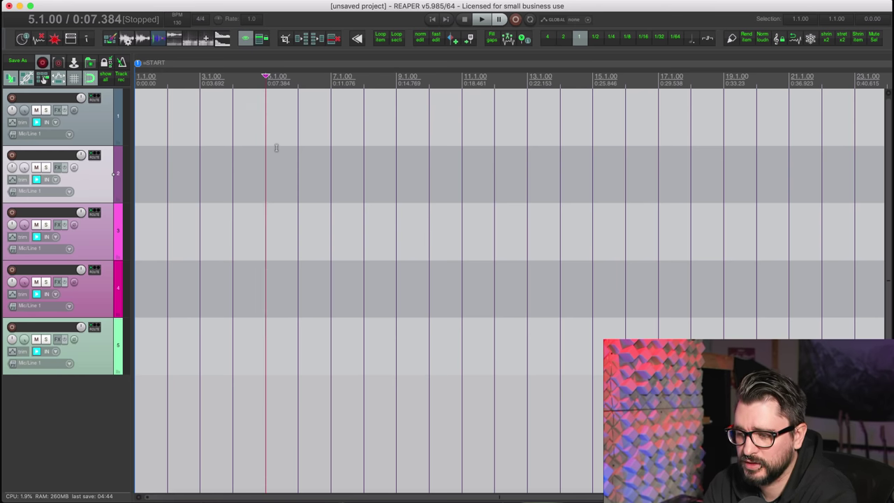
{"action": "key", "text": "super+comma"}
{"action": "scroll", "coordinate": [264, 249], "scroll_direction": "down", "scroll_amount": 6}
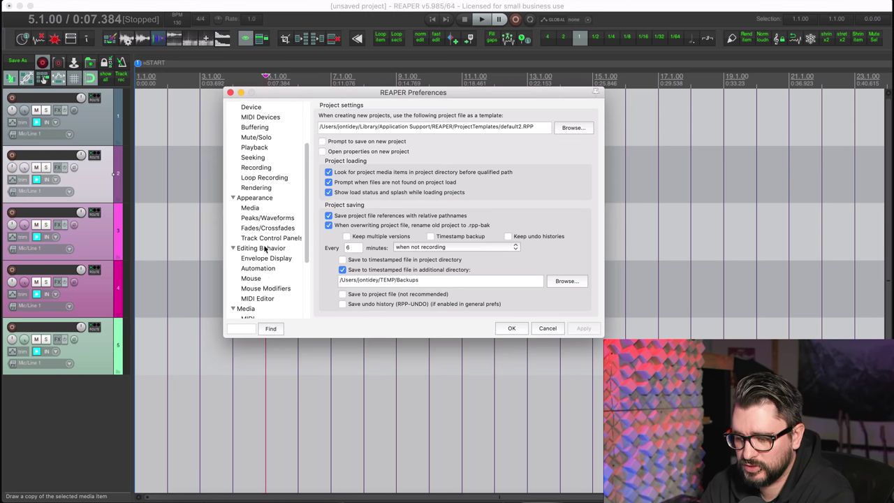
{"action": "scroll", "coordinate": [265, 249], "scroll_direction": "up", "scroll_amount": 5}
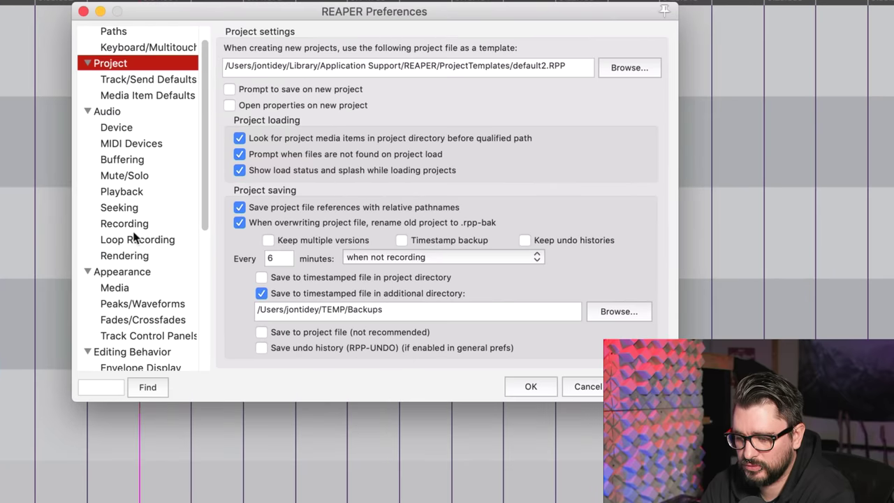
{"action": "left_click", "coordinate": [133, 226]}
{"action": "left_click", "coordinate": [341, 231]}
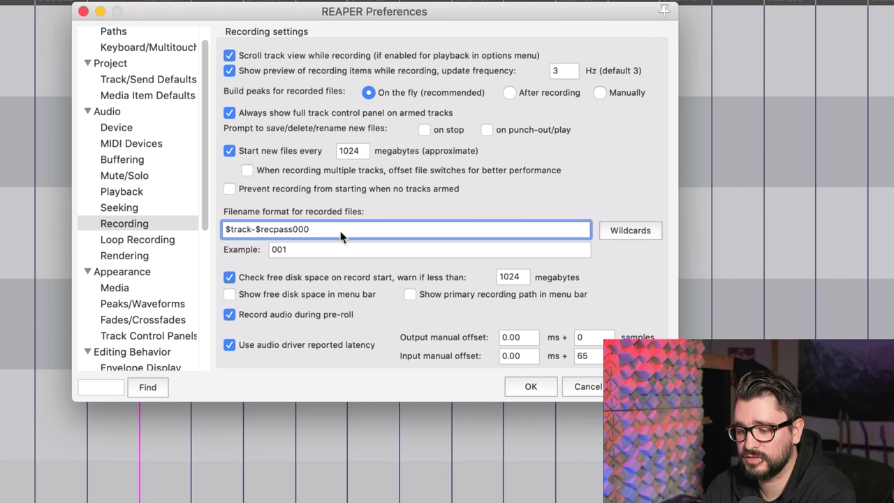
{"action": "left_click", "coordinate": [531, 386]}
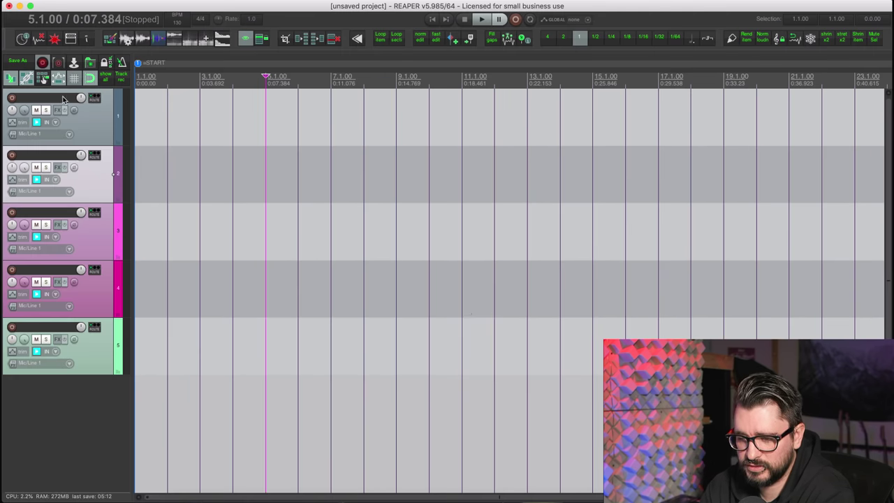
Rename track 1 to 'guitar' and reopen Recording preferences to check the guitar-001 example.
{"action": "double_click", "coordinate": [62, 98]}
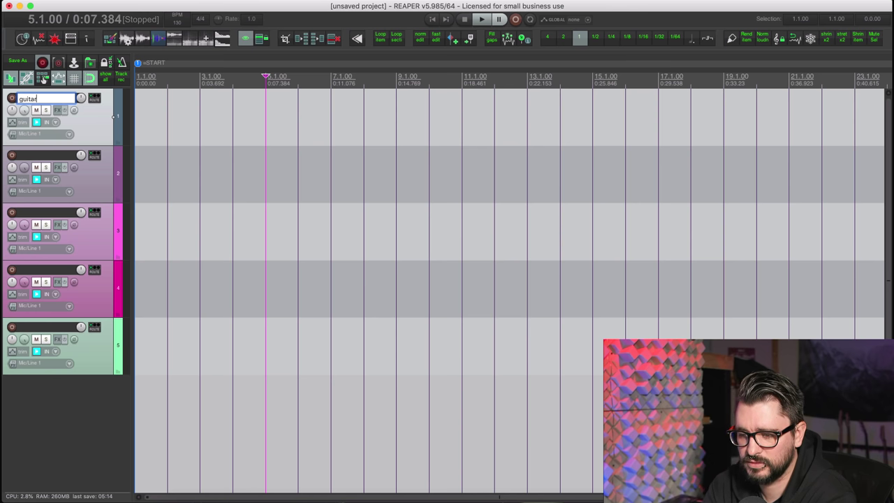
{"action": "key", "text": "Return"}
{"action": "left_click", "coordinate": [201, 130]}
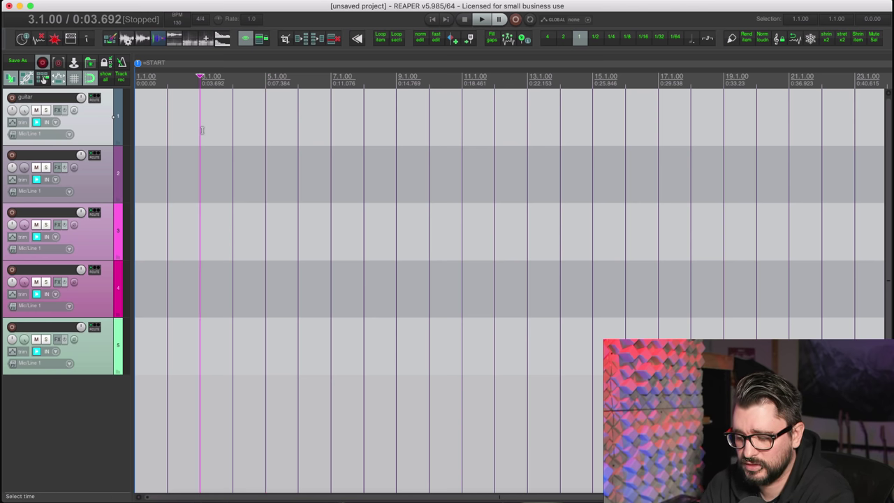
{"action": "key", "text": "super+comma"}
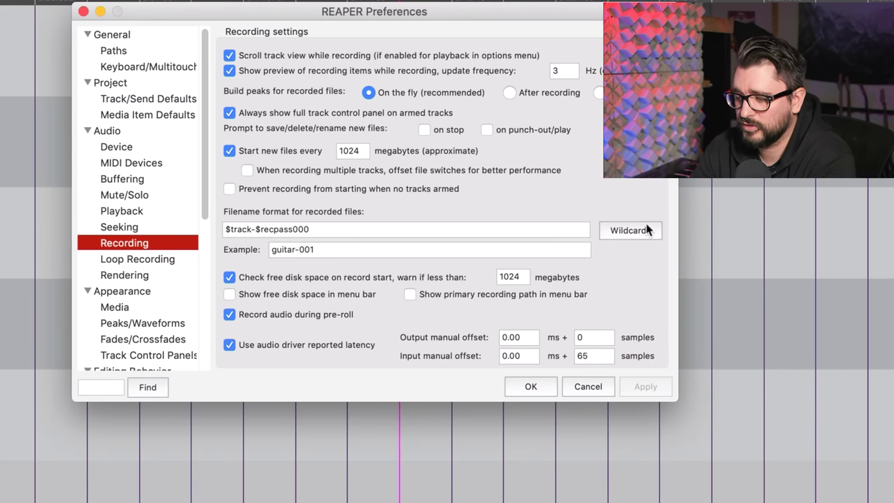
Browse the filename wildcards, including Current Date/Time and Computer Information, and dismiss them unchanged.
{"action": "left_click", "coordinate": [647, 225]}
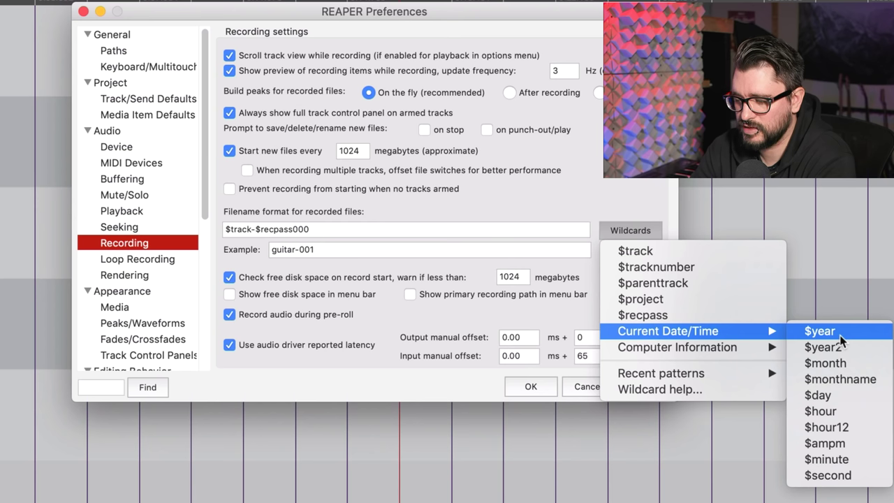
{"action": "mouse_move", "coordinate": [738, 348]}
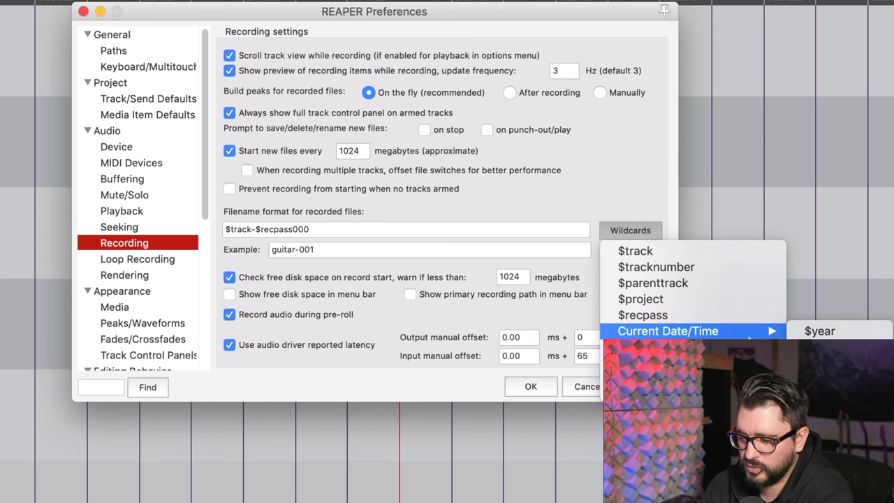
{"action": "left_click", "coordinate": [293, 249]}
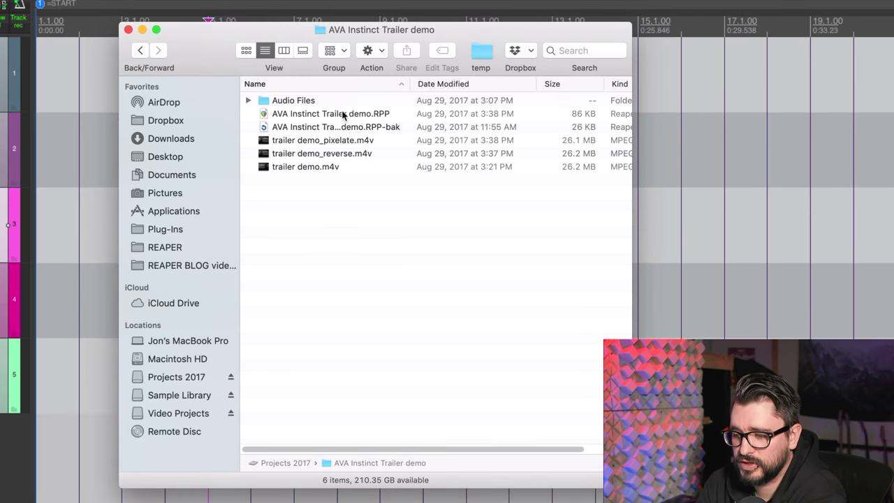
{"action": "left_click", "coordinate": [343, 115]}
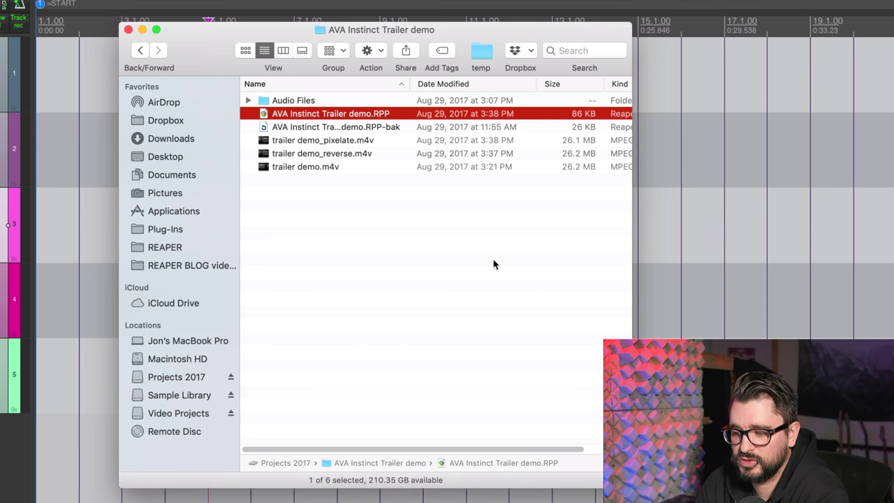
{"action": "key", "text": "Down"}
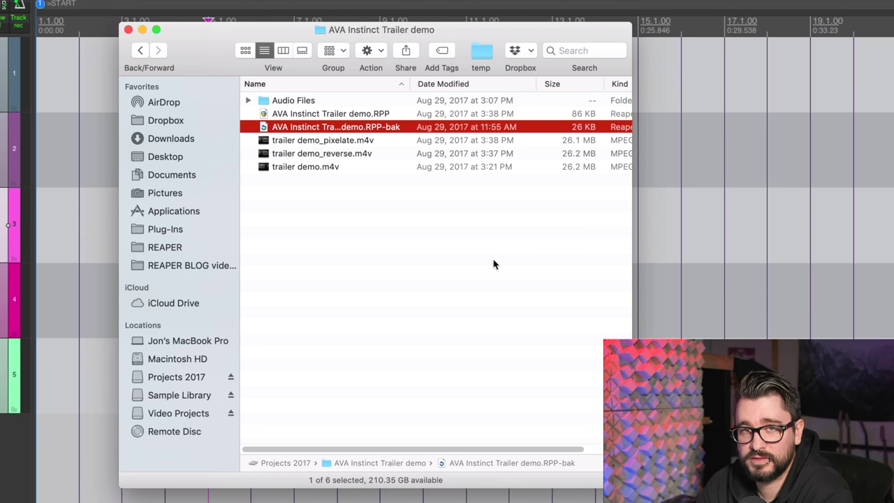
{"action": "key", "text": "Up"}
{"action": "key", "text": "Up"}
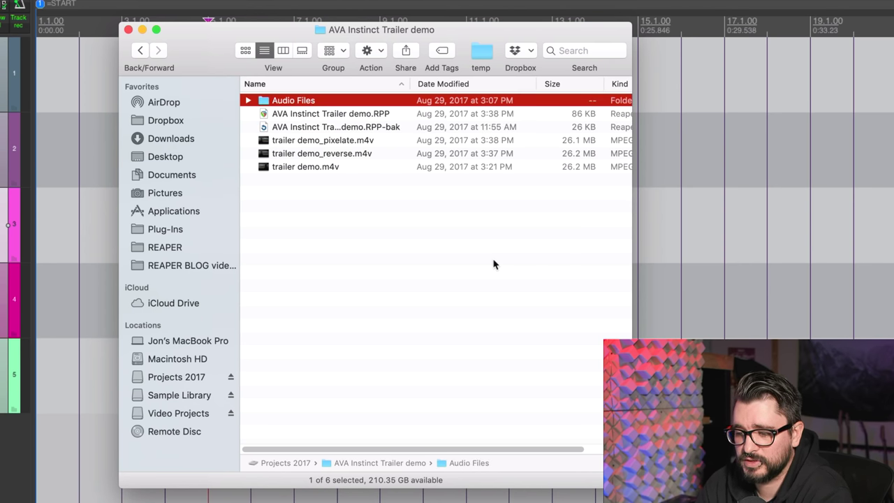
{"action": "key", "text": "Right"}
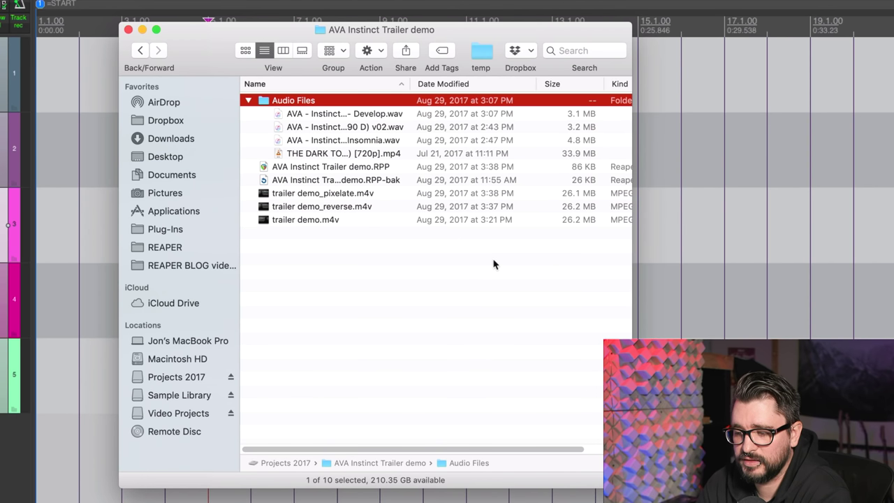
{"action": "key", "text": "Down"}
{"action": "key", "text": "Down"}
{"action": "key", "text": "Down"}
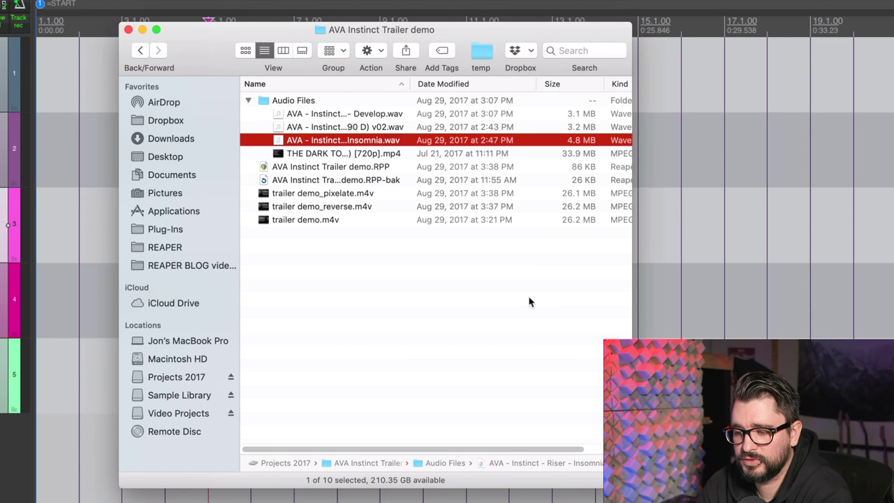
{"action": "key", "text": "Up"}
{"action": "key", "text": "Up"}
{"action": "key", "text": "Up"}
{"action": "key", "text": "Left"}
{"action": "key", "text": "Down"}
{"action": "key", "text": "Down"}
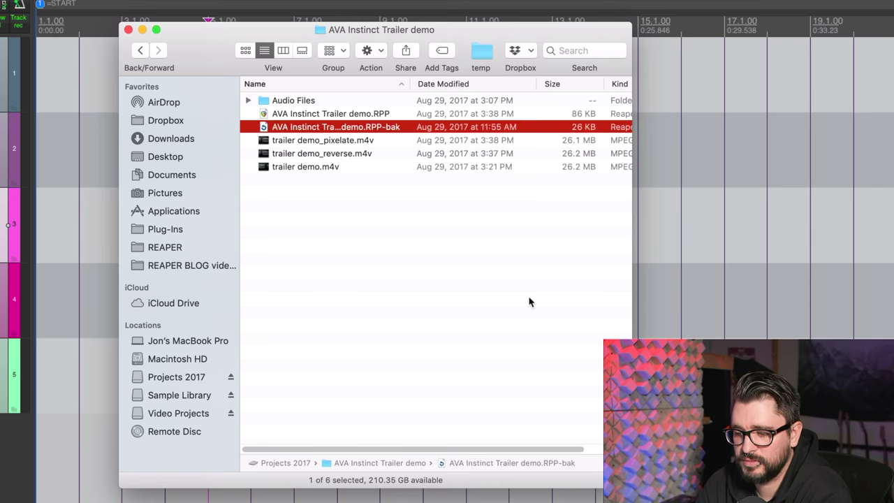
{"action": "key", "text": "Down"}
{"action": "key", "text": "Down"}
{"action": "key", "text": "Down"}
{"action": "key", "text": "Up"}
{"action": "key", "text": "Up"}
{"action": "key", "text": "Down"}
{"action": "key", "text": "Down"}
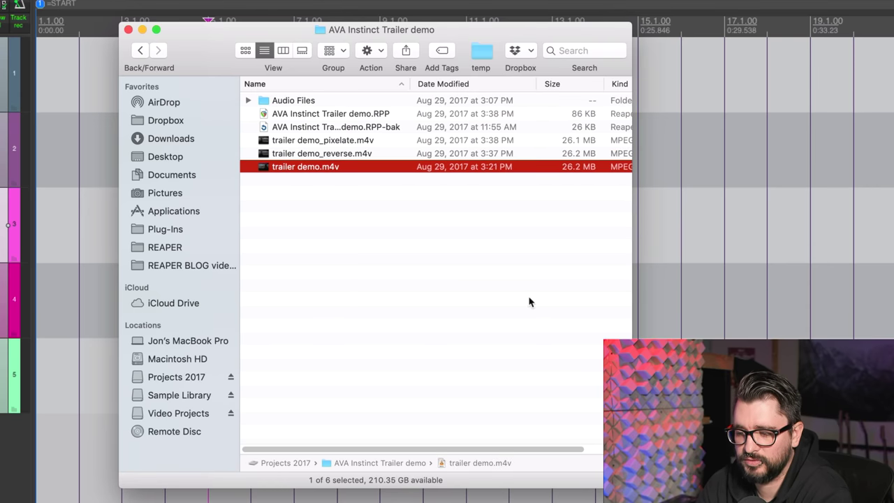